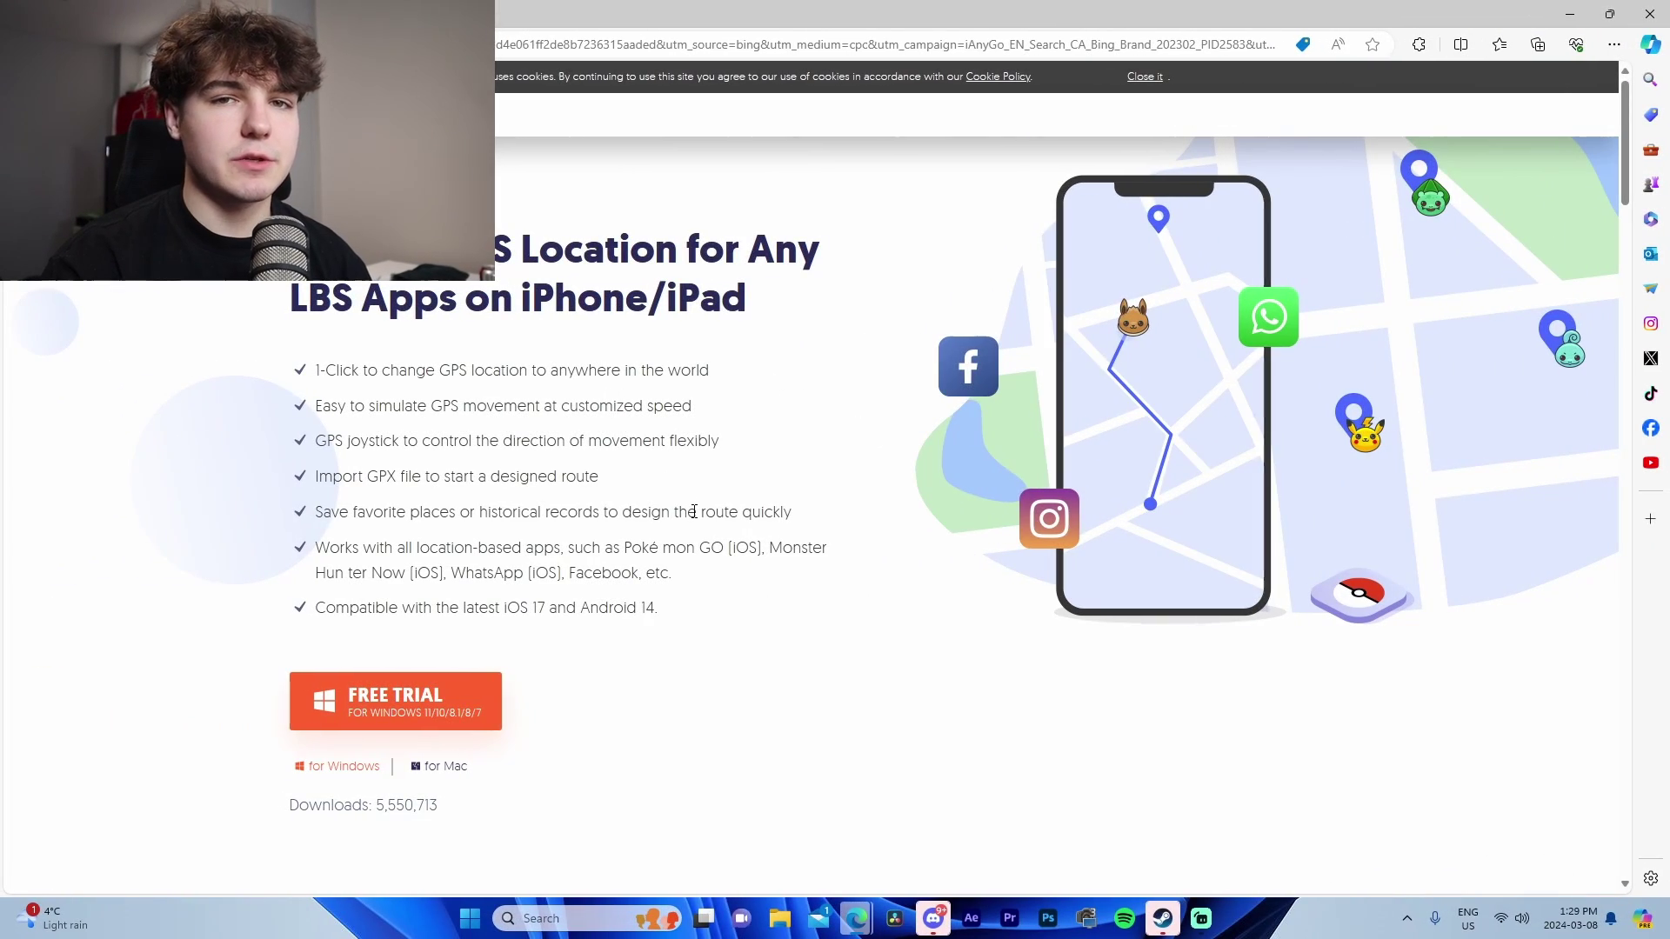
Switch the iAnyGo free trial download to the Mac version for macOS 10.10 or later
scroll(694, 532, down, 3)
scroll(693, 540, up, 3)
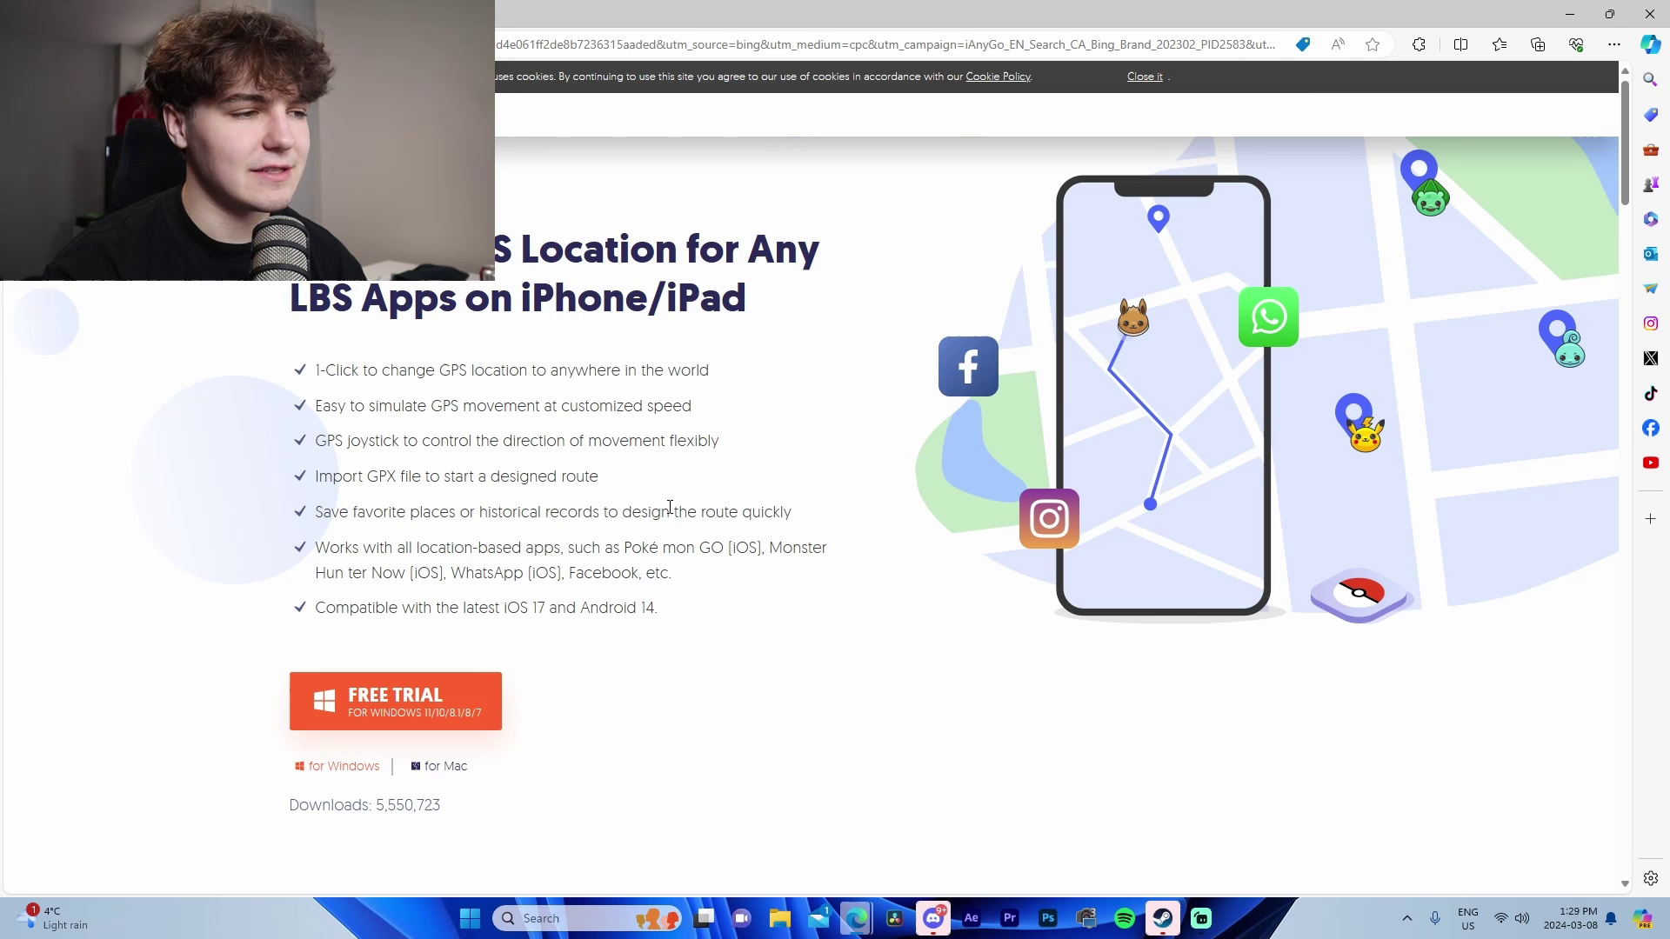
scroll(668, 534, down, 3)
scroll(674, 577, up, 2)
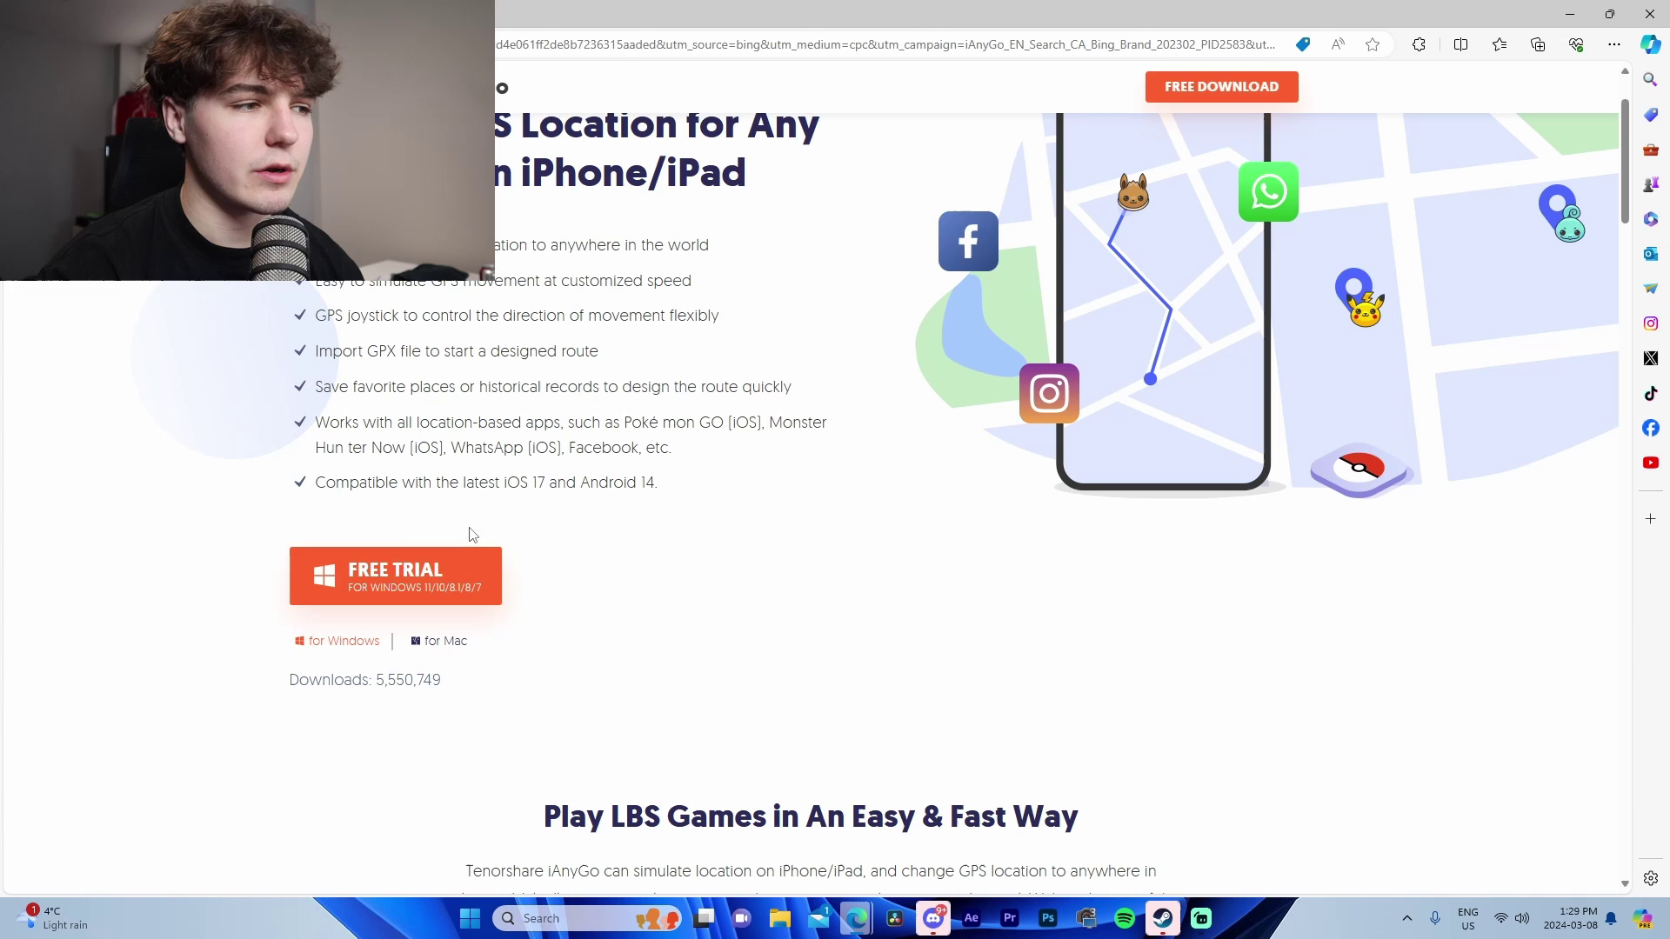
click(428, 642)
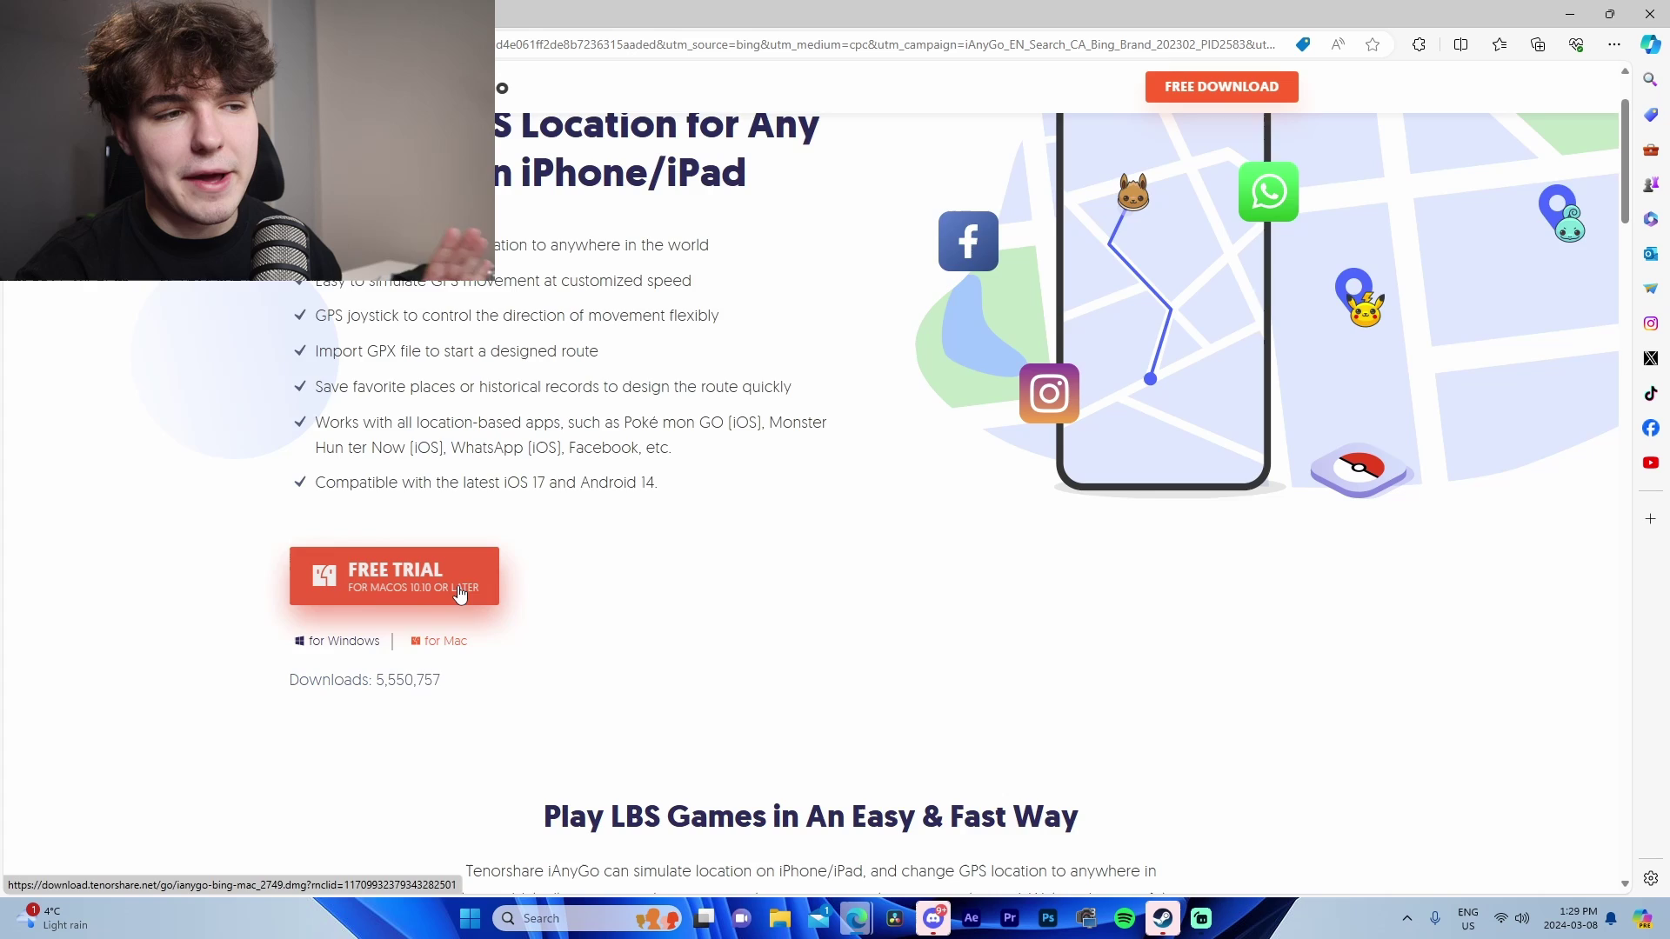
Scroll through the page's features, steps and User Comments sections
scroll(464, 600, down, 3)
scroll(613, 566, down, 12)
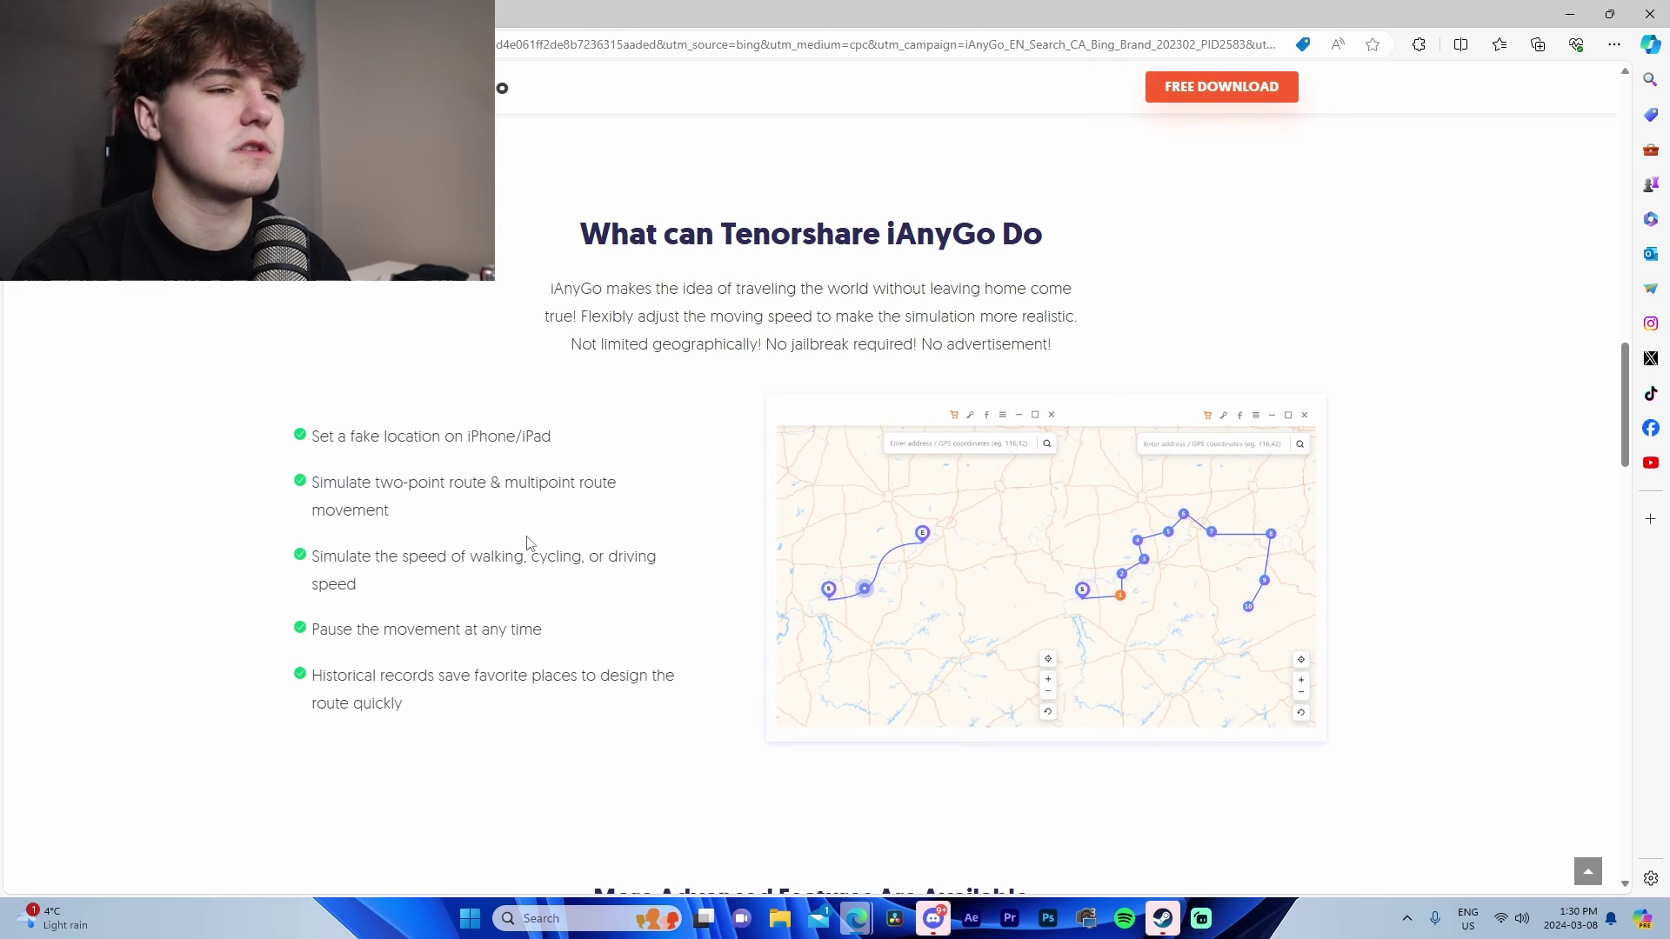
scroll(941, 793, down, 10)
scroll(462, 670, up, 3)
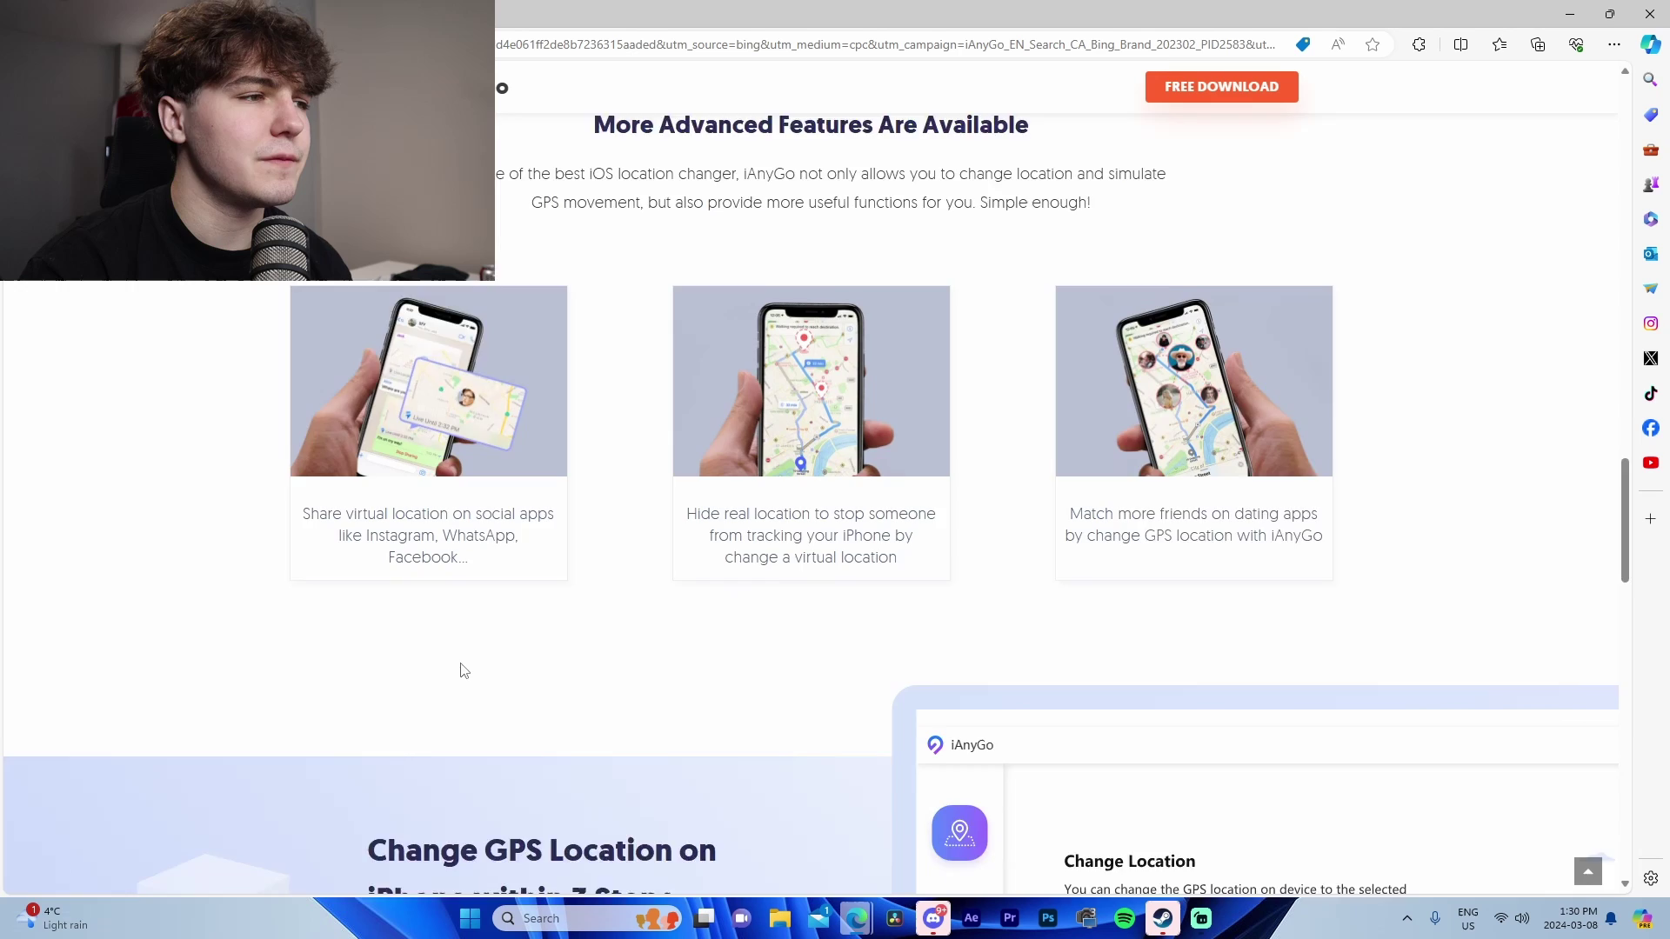
scroll(462, 670, down, 8)
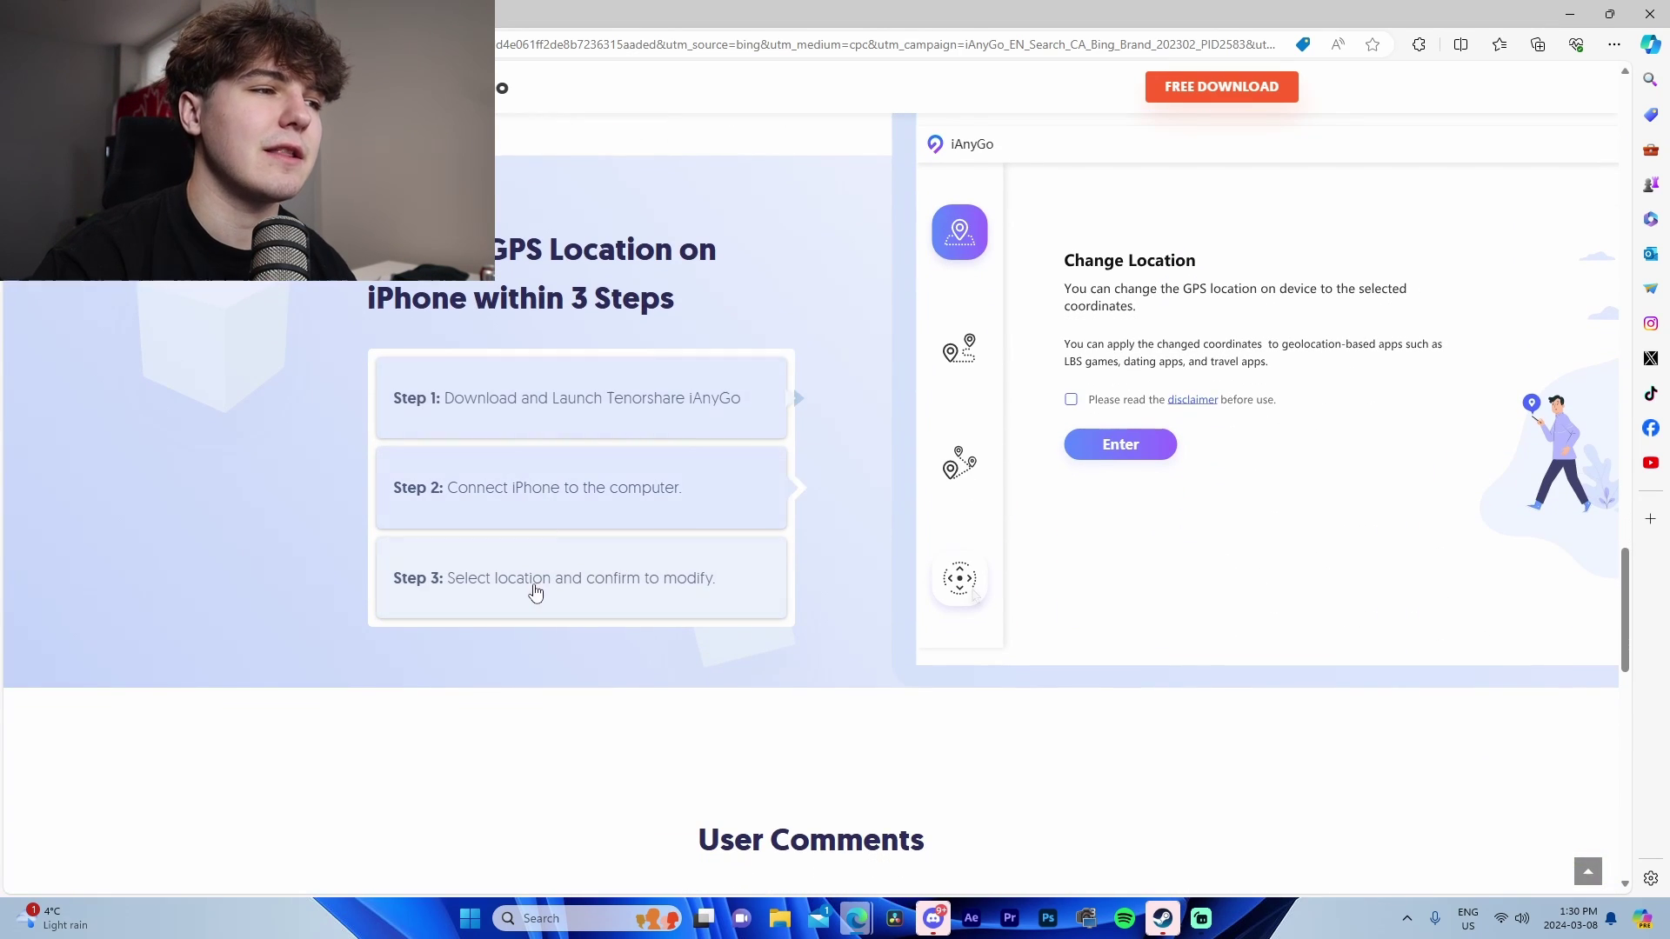
scroll(663, 697, down, 7)
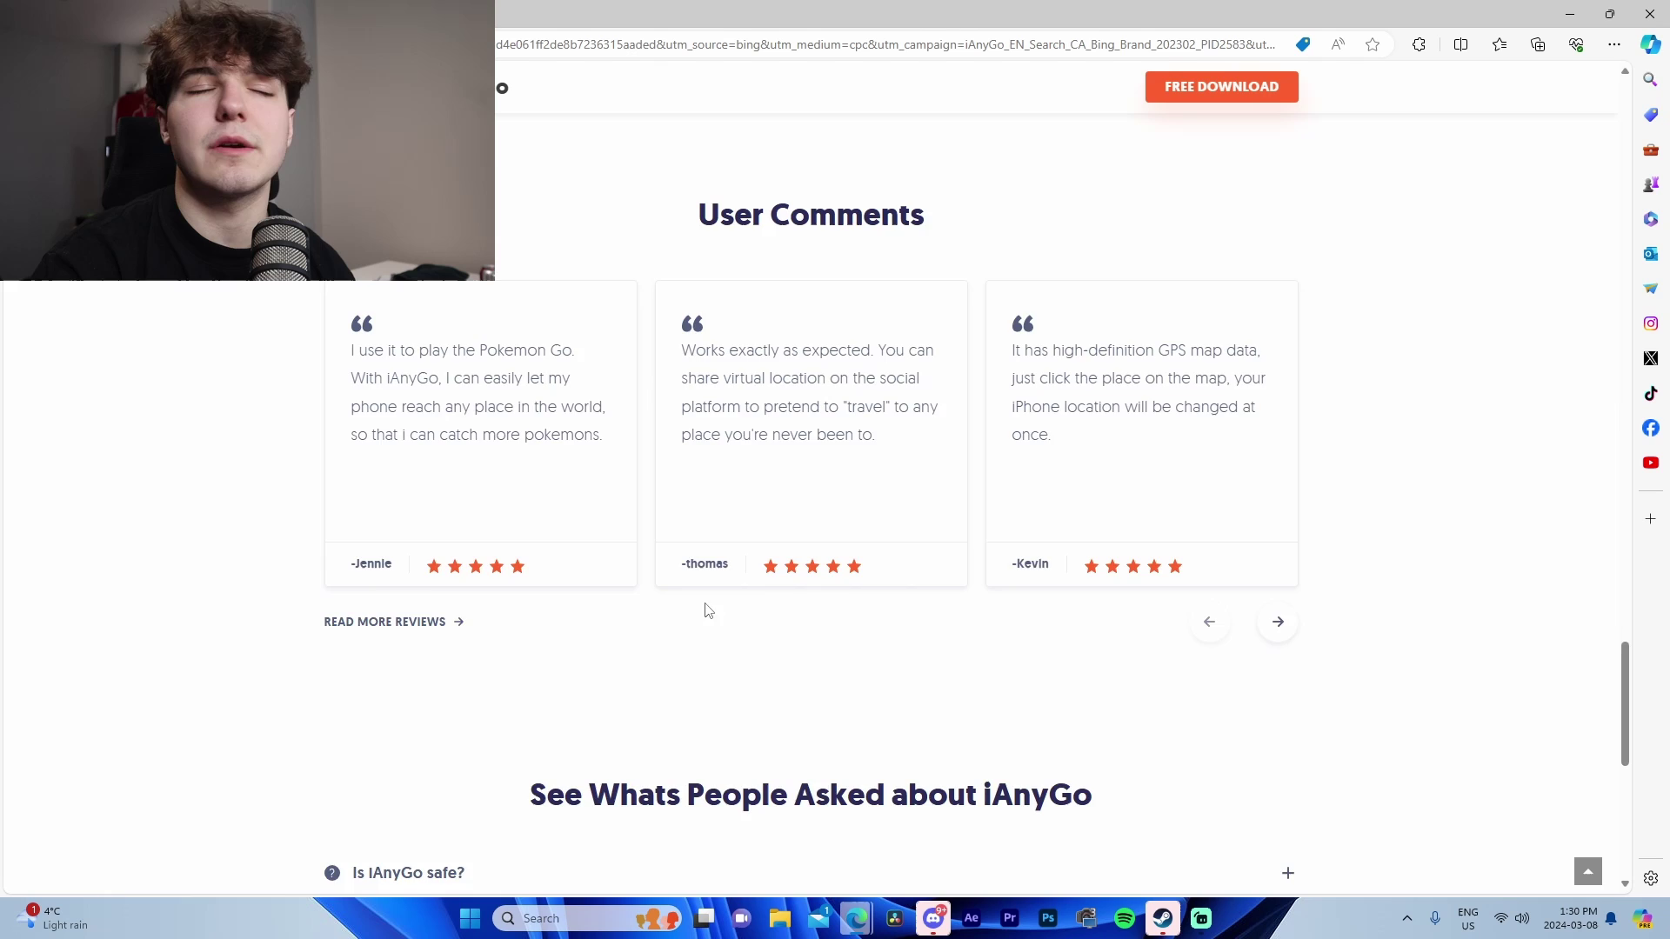
scroll(695, 652, down, 4)
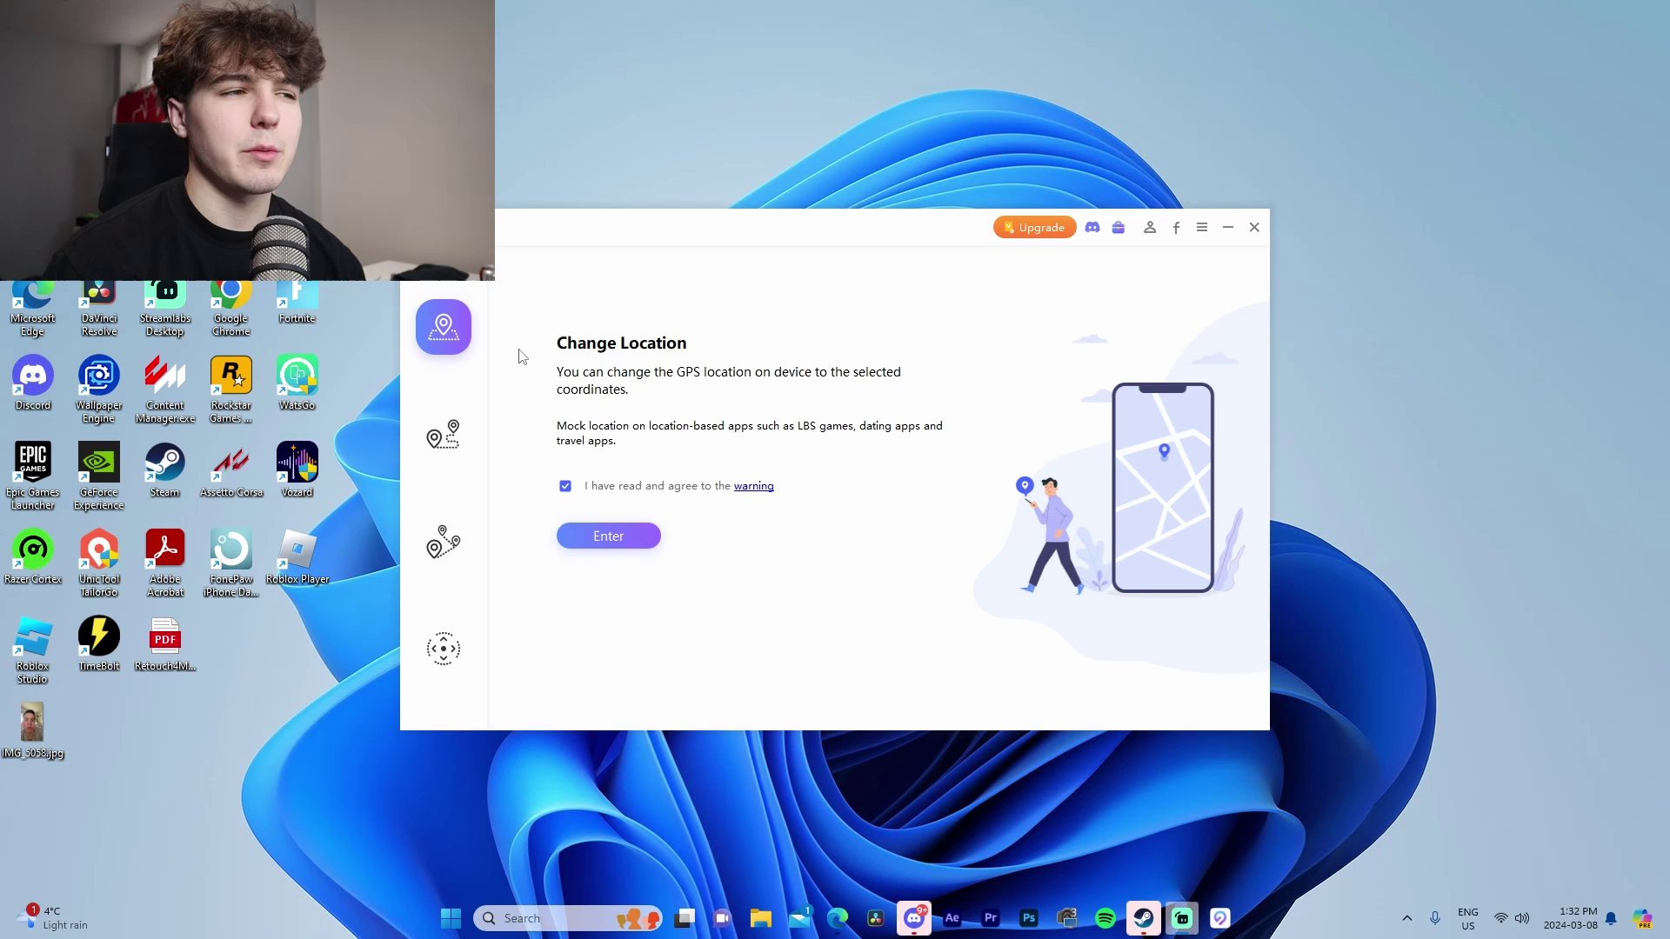
Preview the Single-Spot, Multi-Spot and Joystick modes, then start Change Location with the connected iPhone
click(449, 435)
click(463, 528)
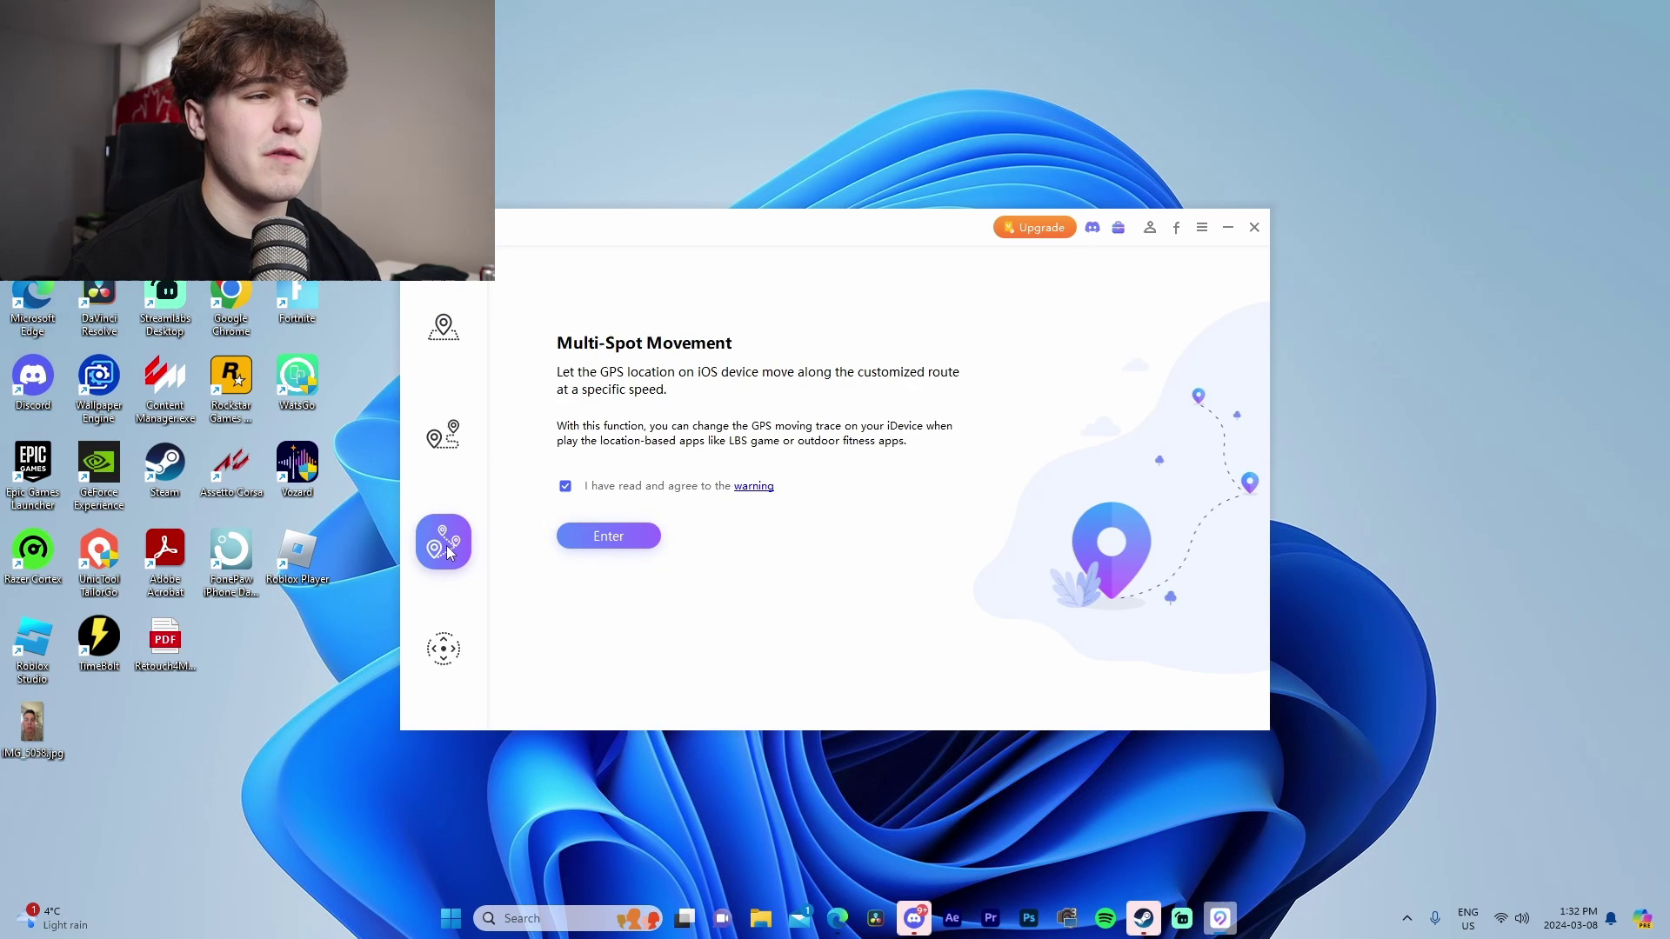
click(463, 658)
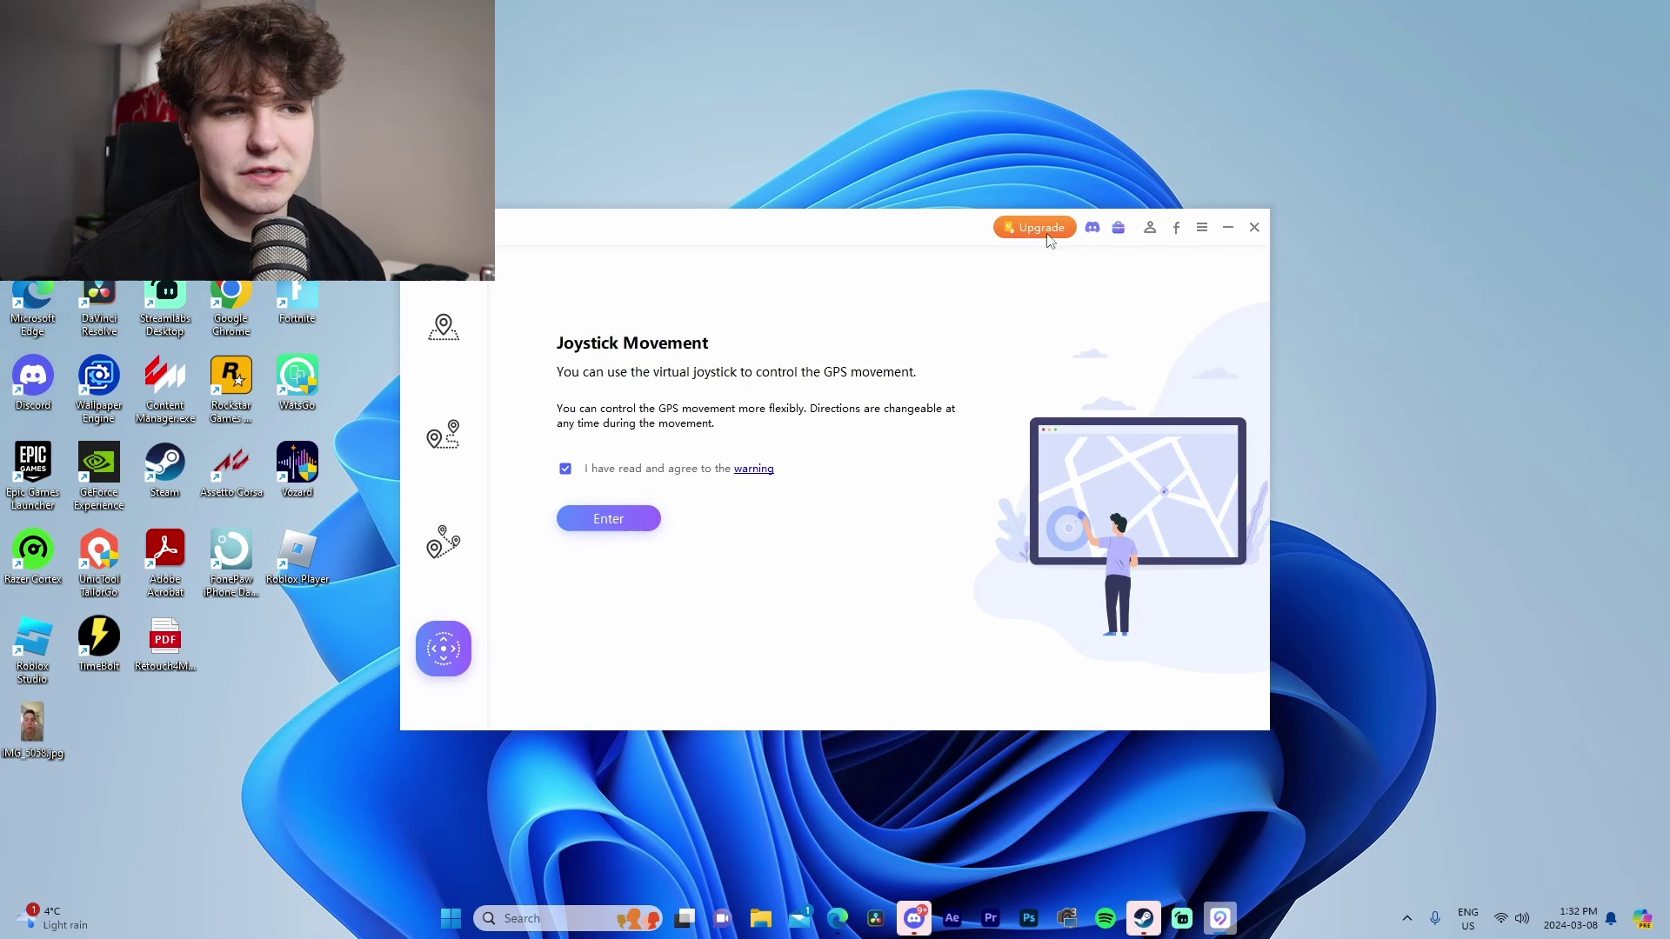
click(443, 327)
click(576, 532)
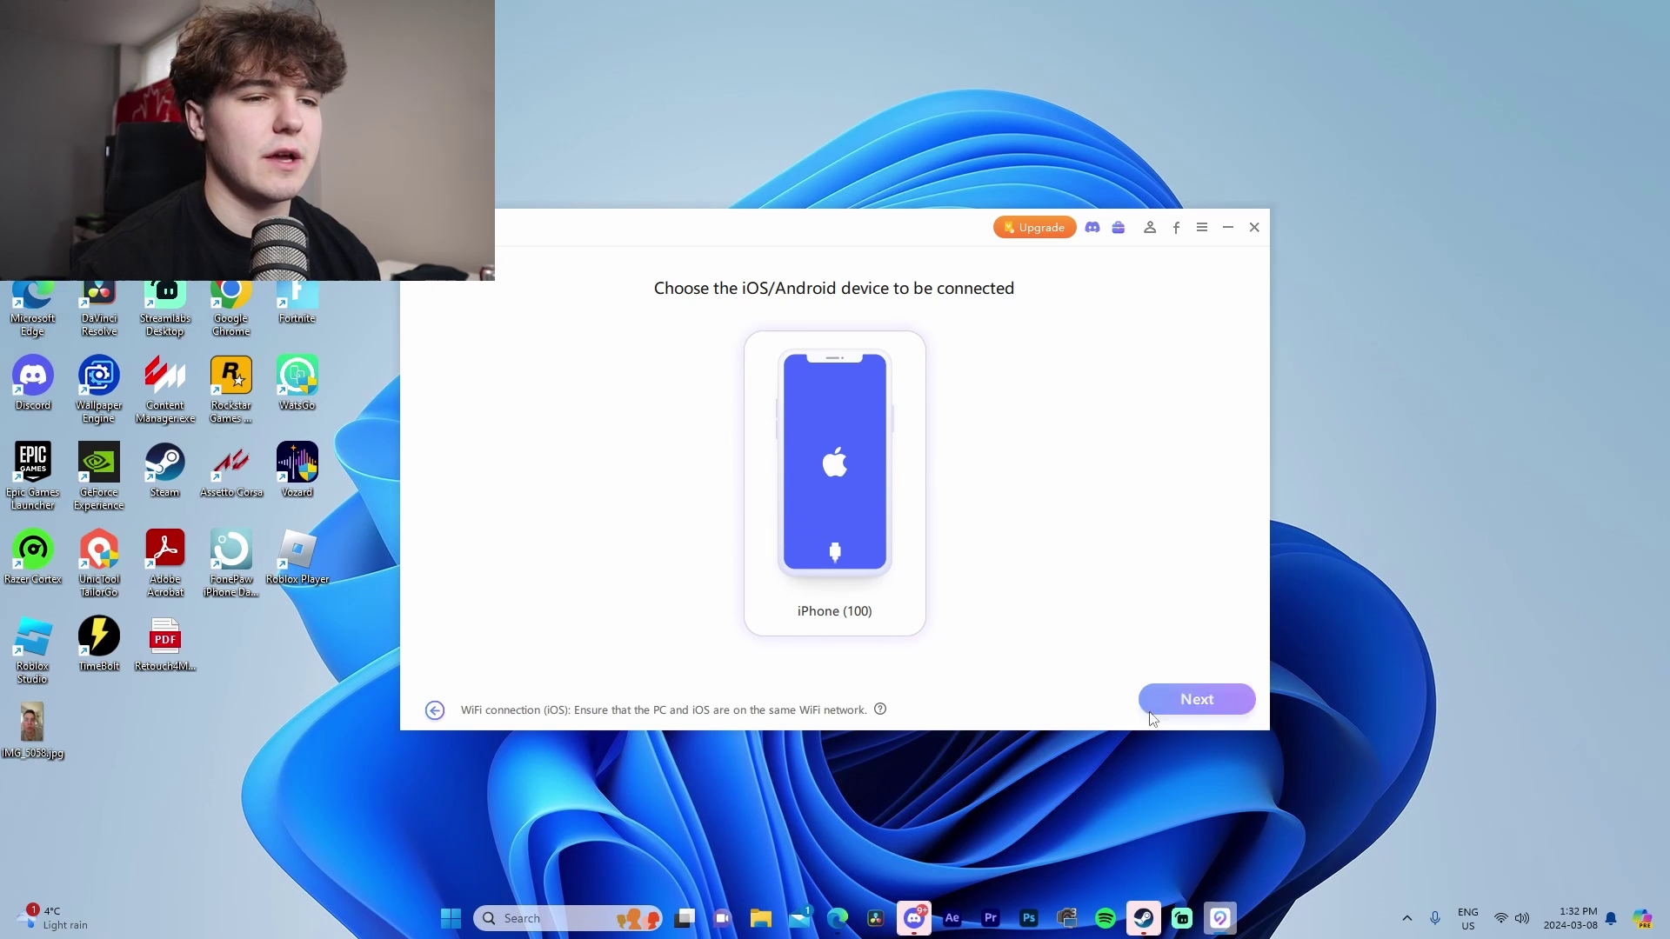
click(1196, 701)
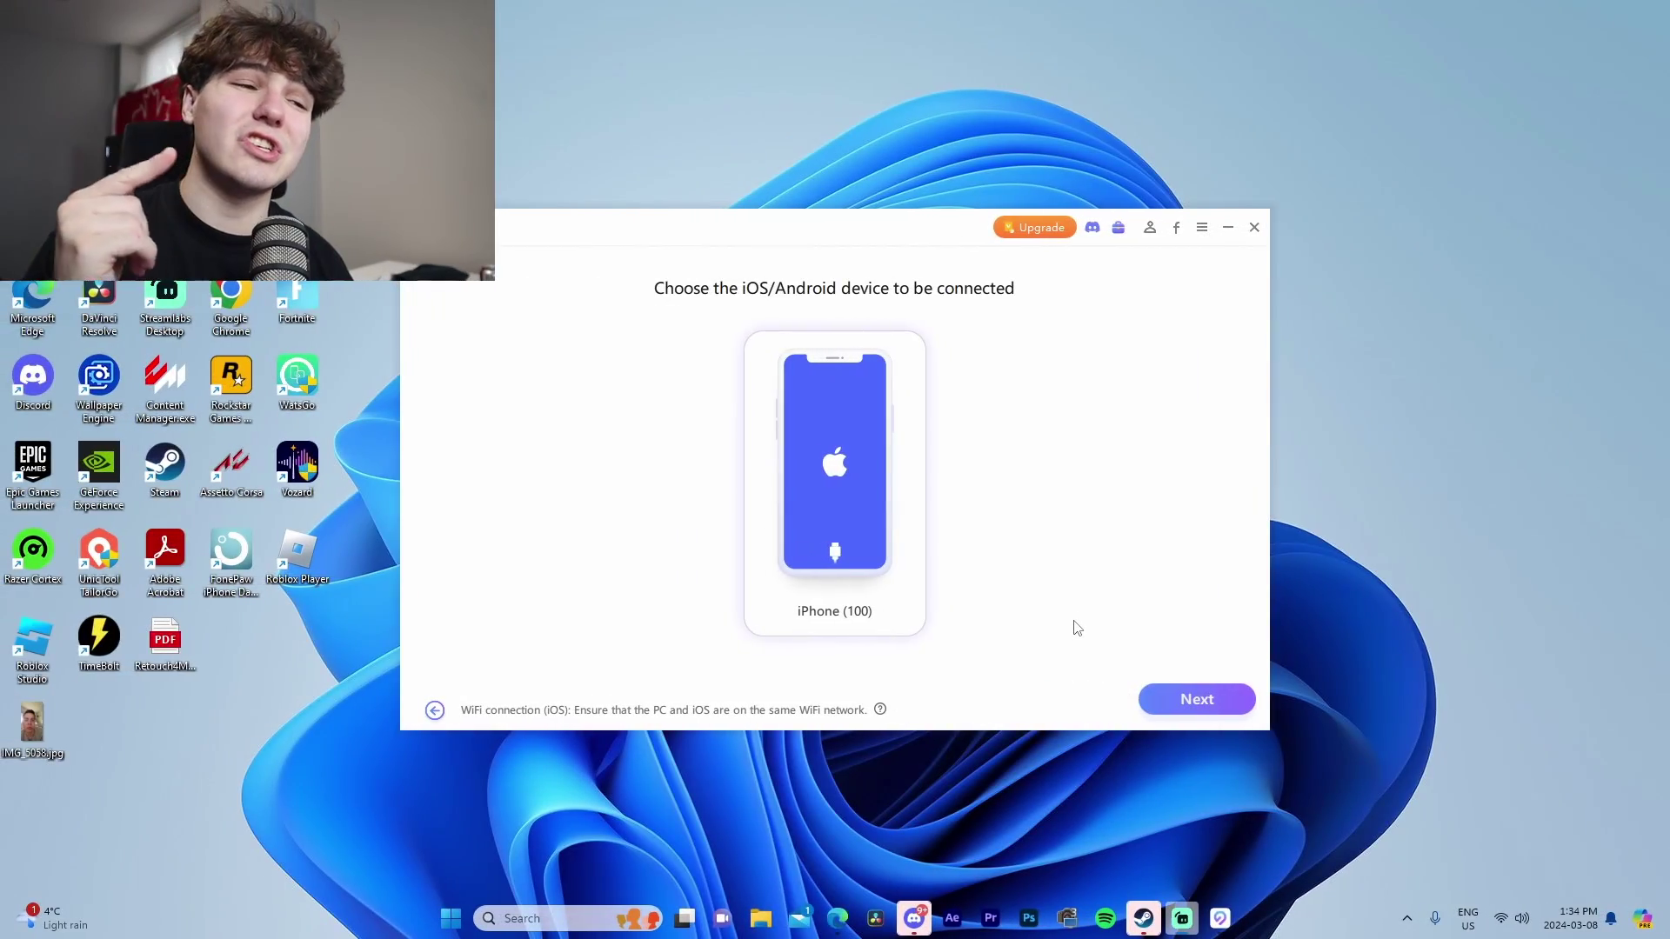
Continue connecting the iPhone so the Apple driver installs and its location map loads
click(1221, 707)
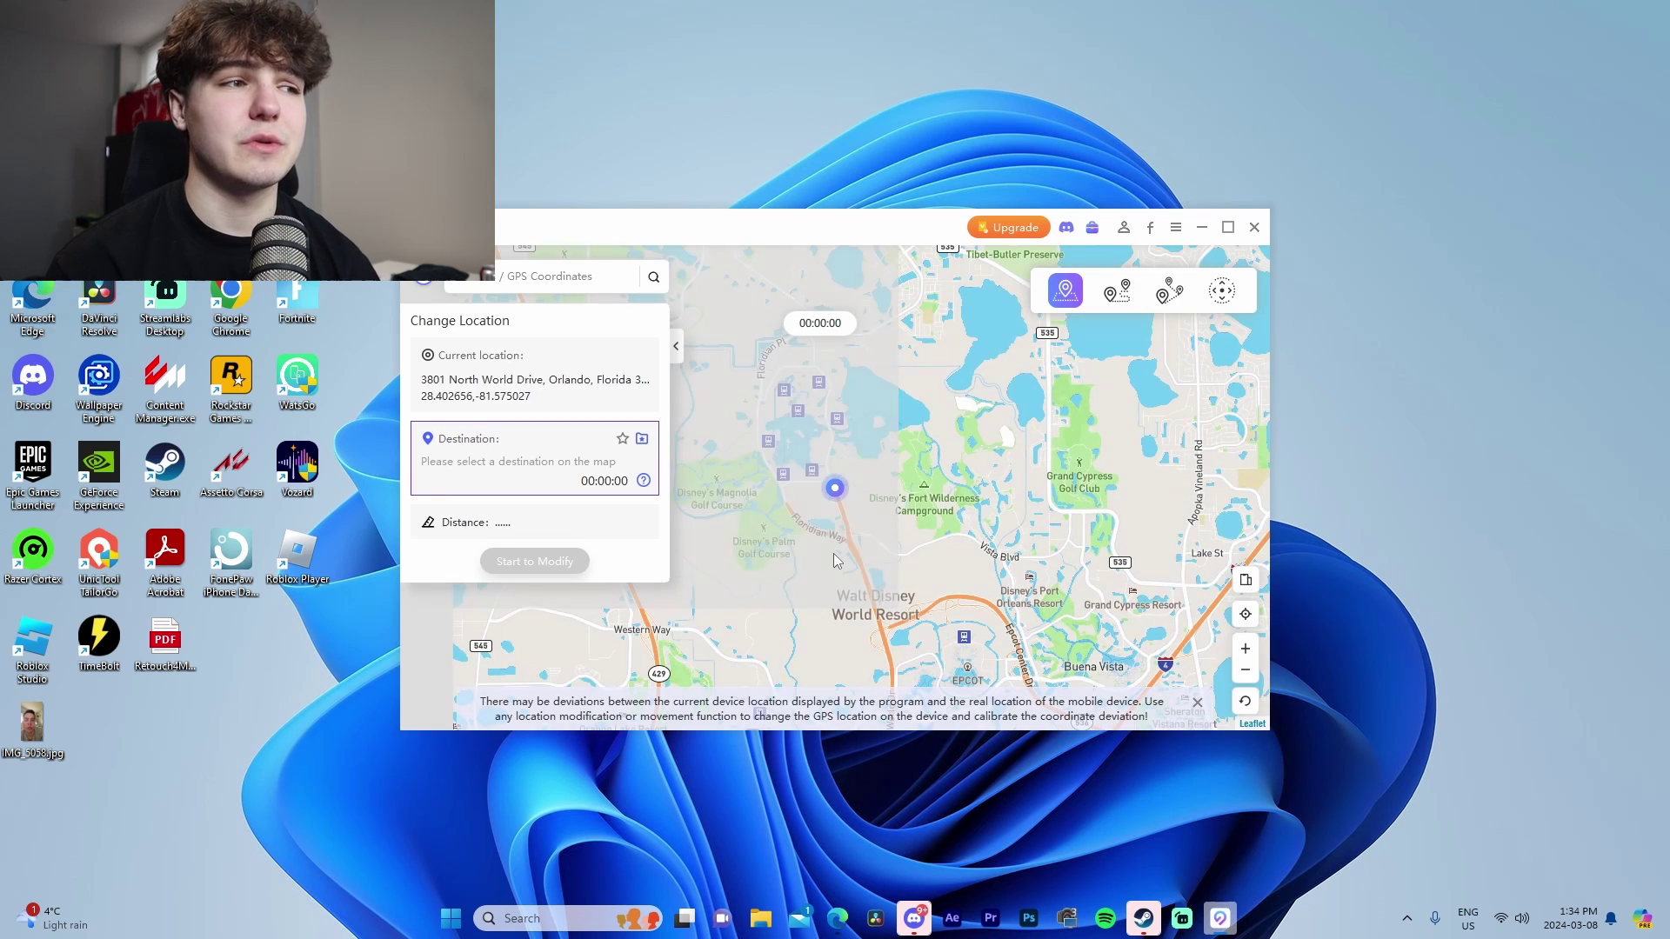
Teleport the iPhone to Vancouver City Hall, 453 W 12th Ave, and centre the map on Vancouver
scroll(830, 556, down, 3)
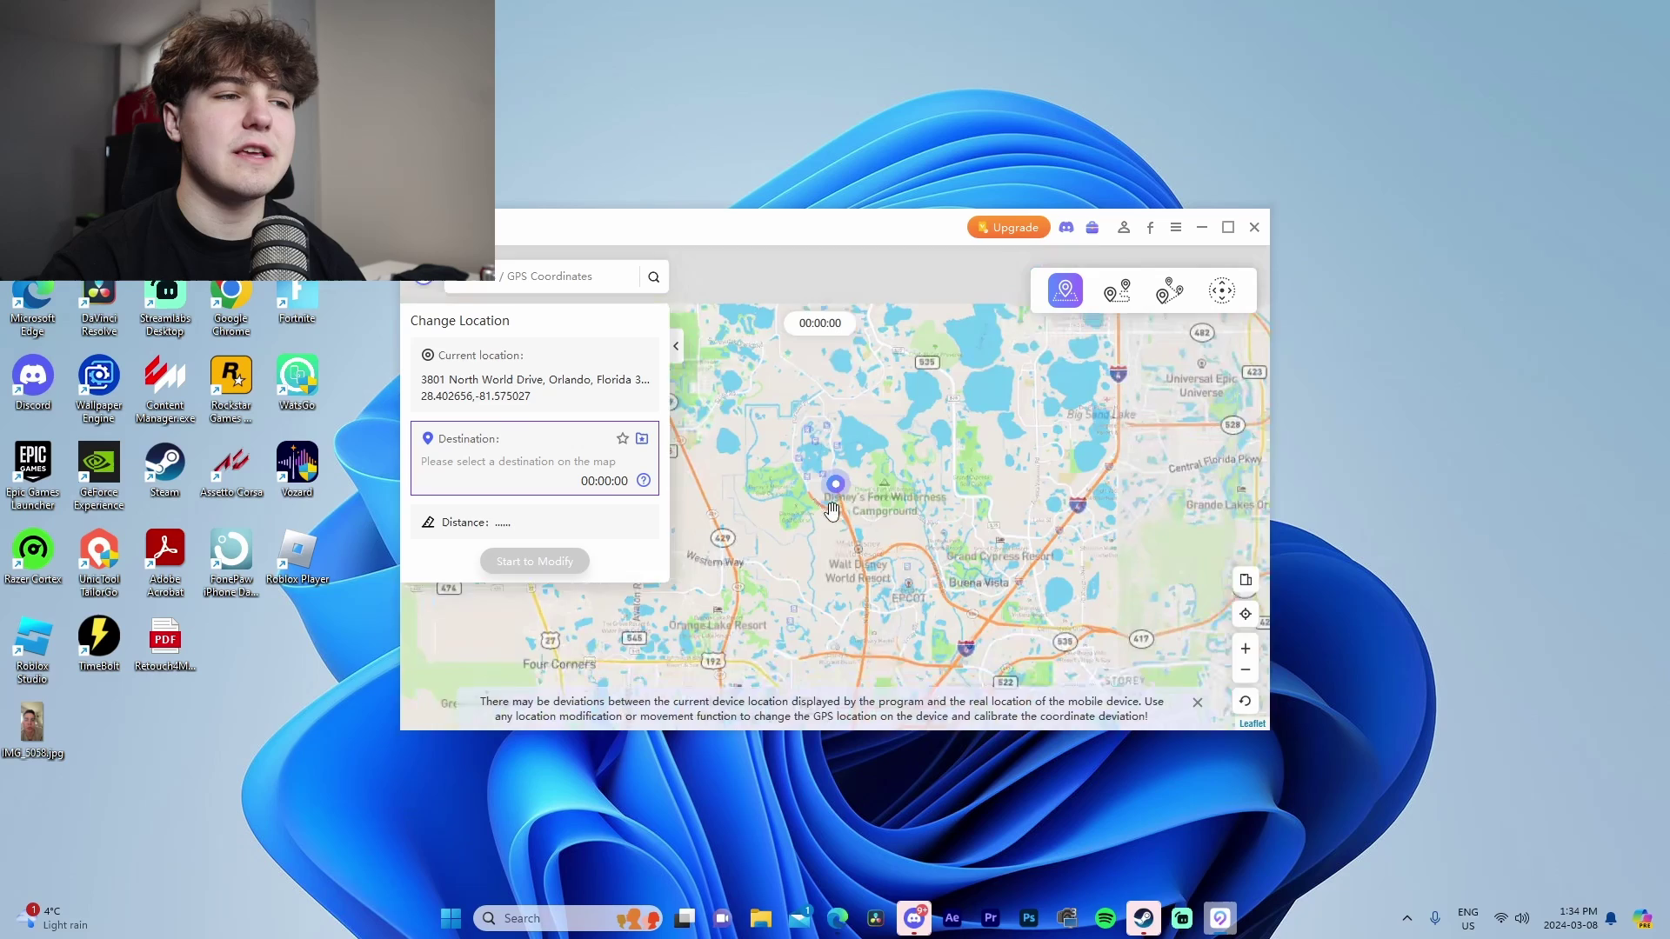
scroll(813, 552, down, 4)
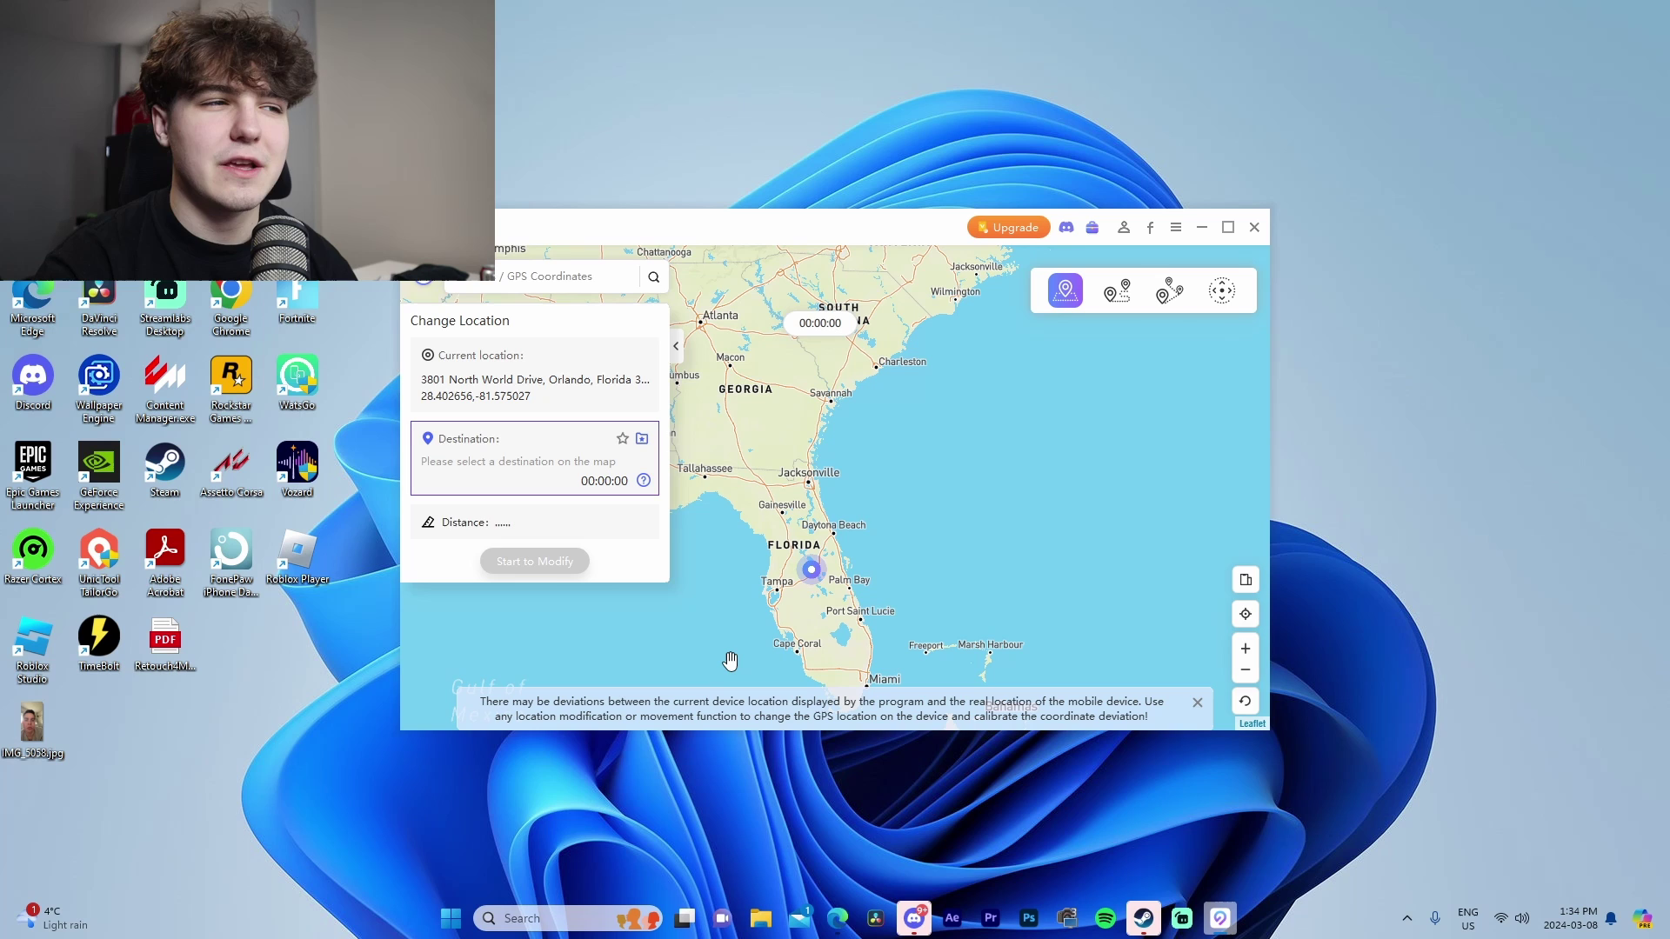
click(525, 282)
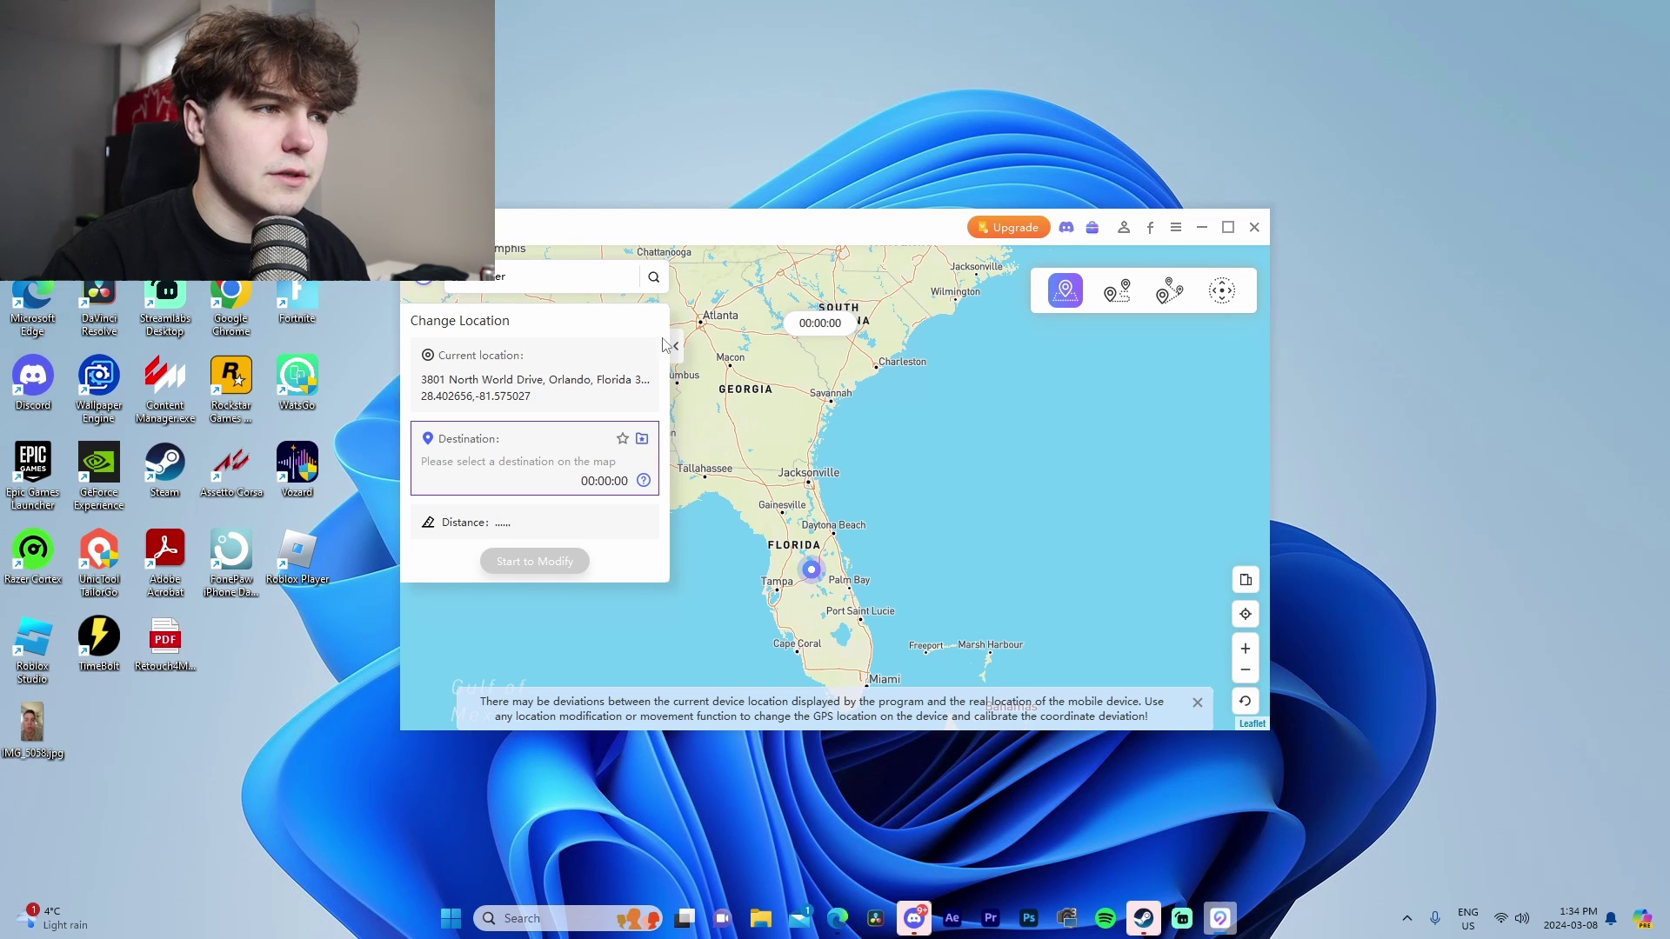
click(654, 276)
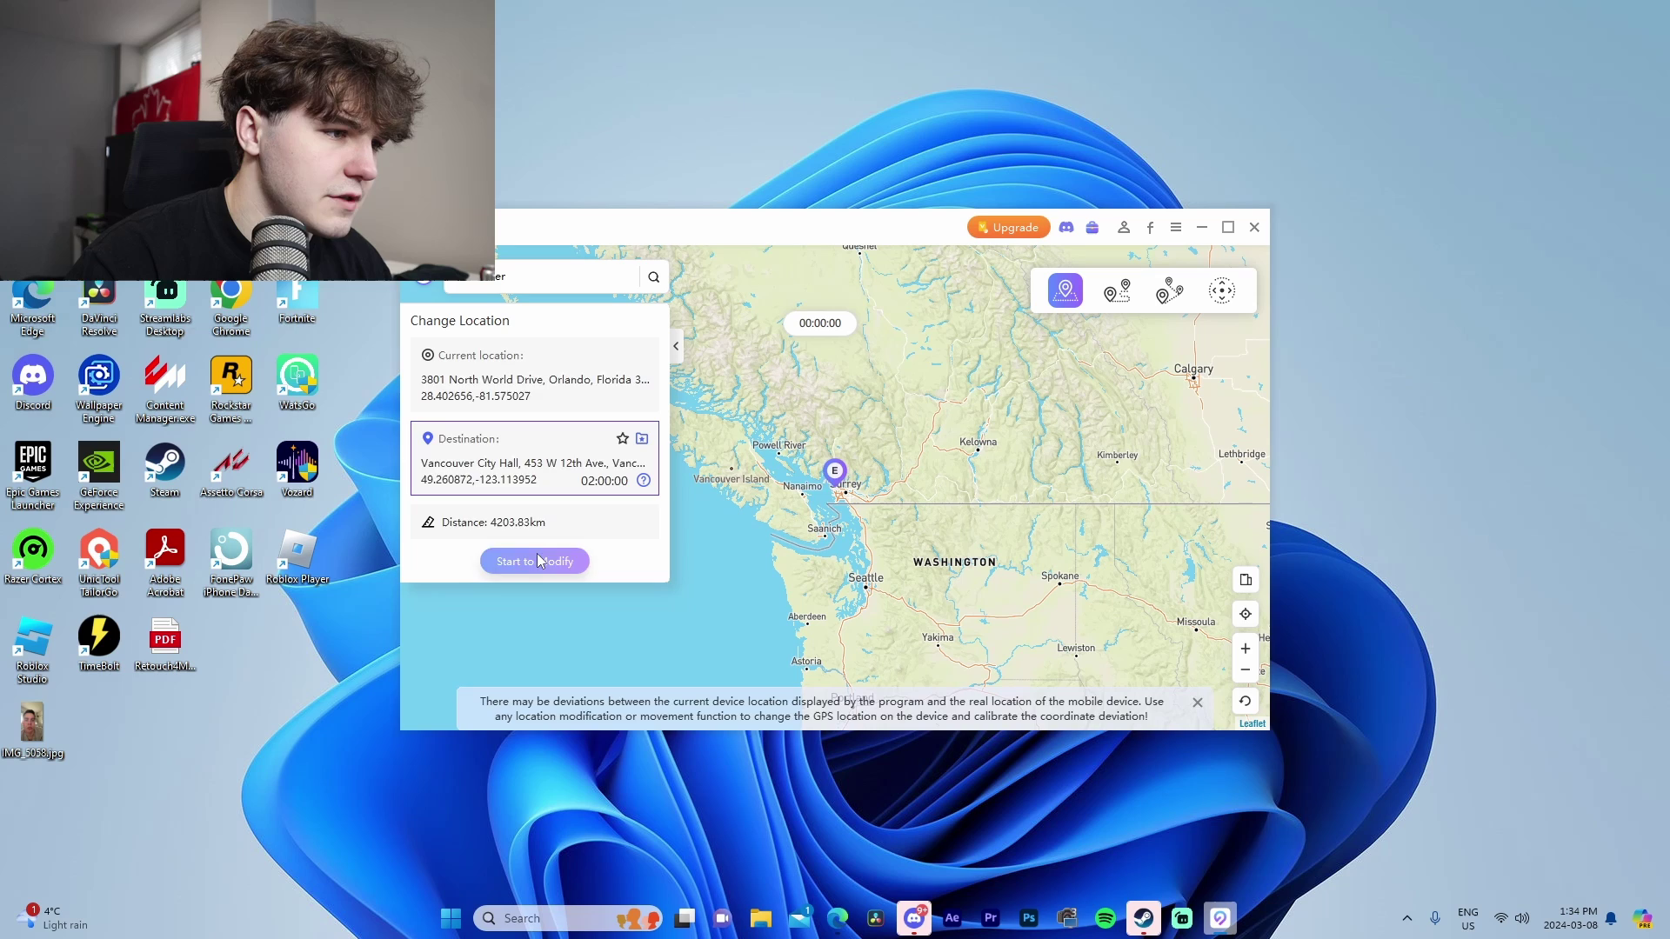
click(536, 560)
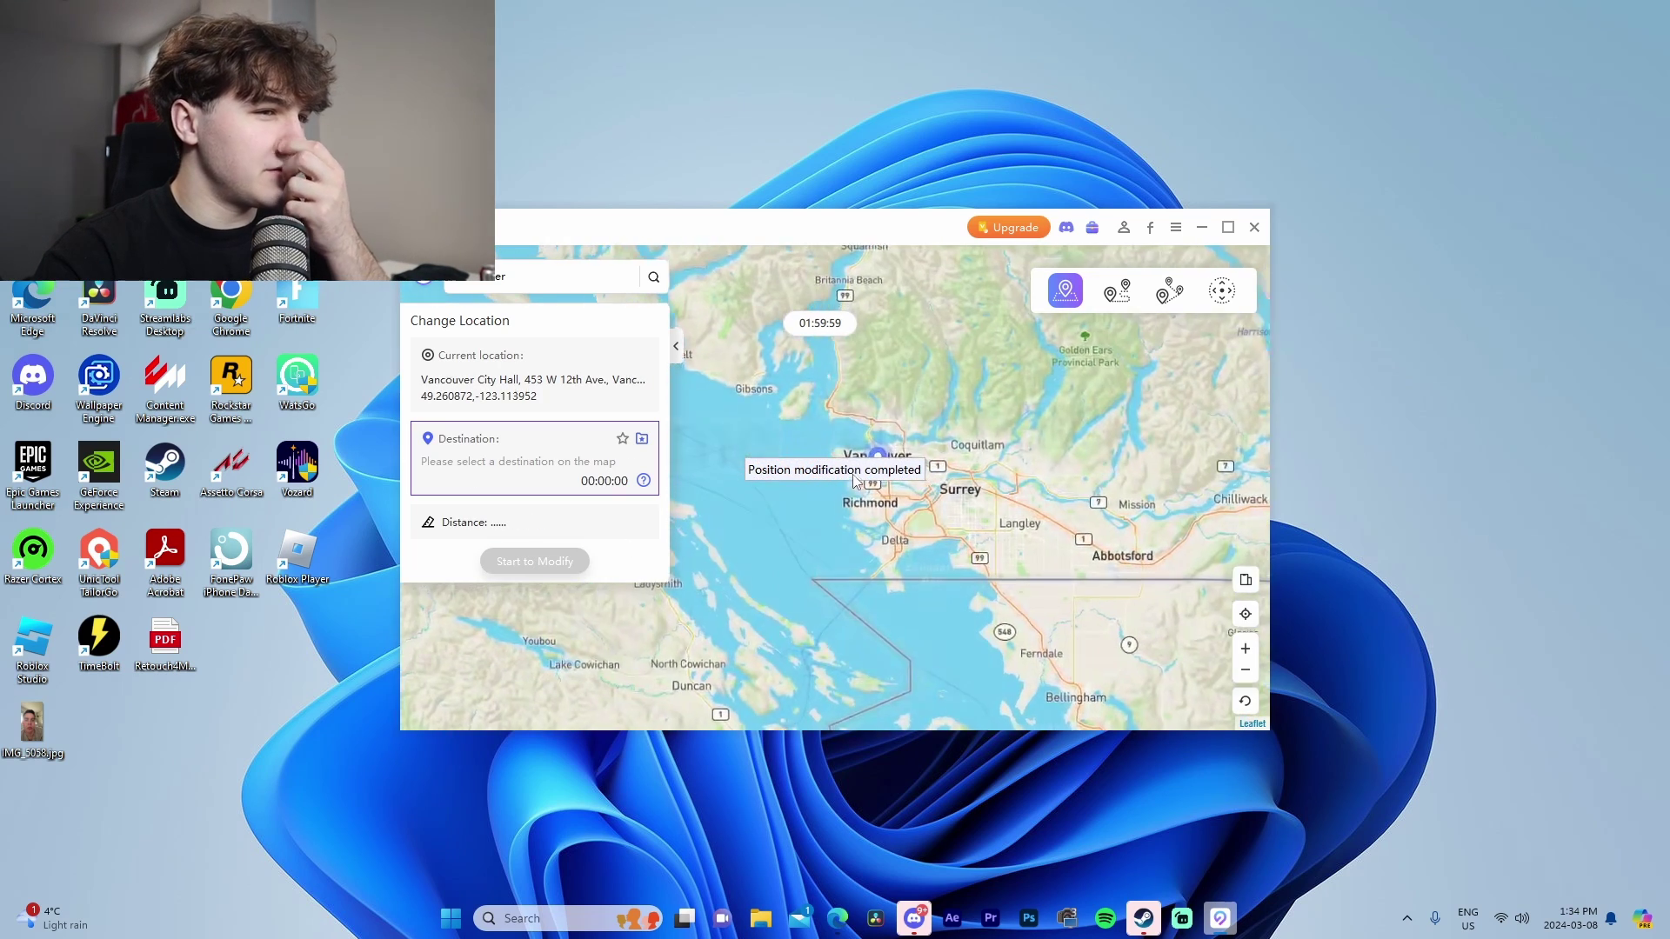
scroll(895, 494, up, 2)
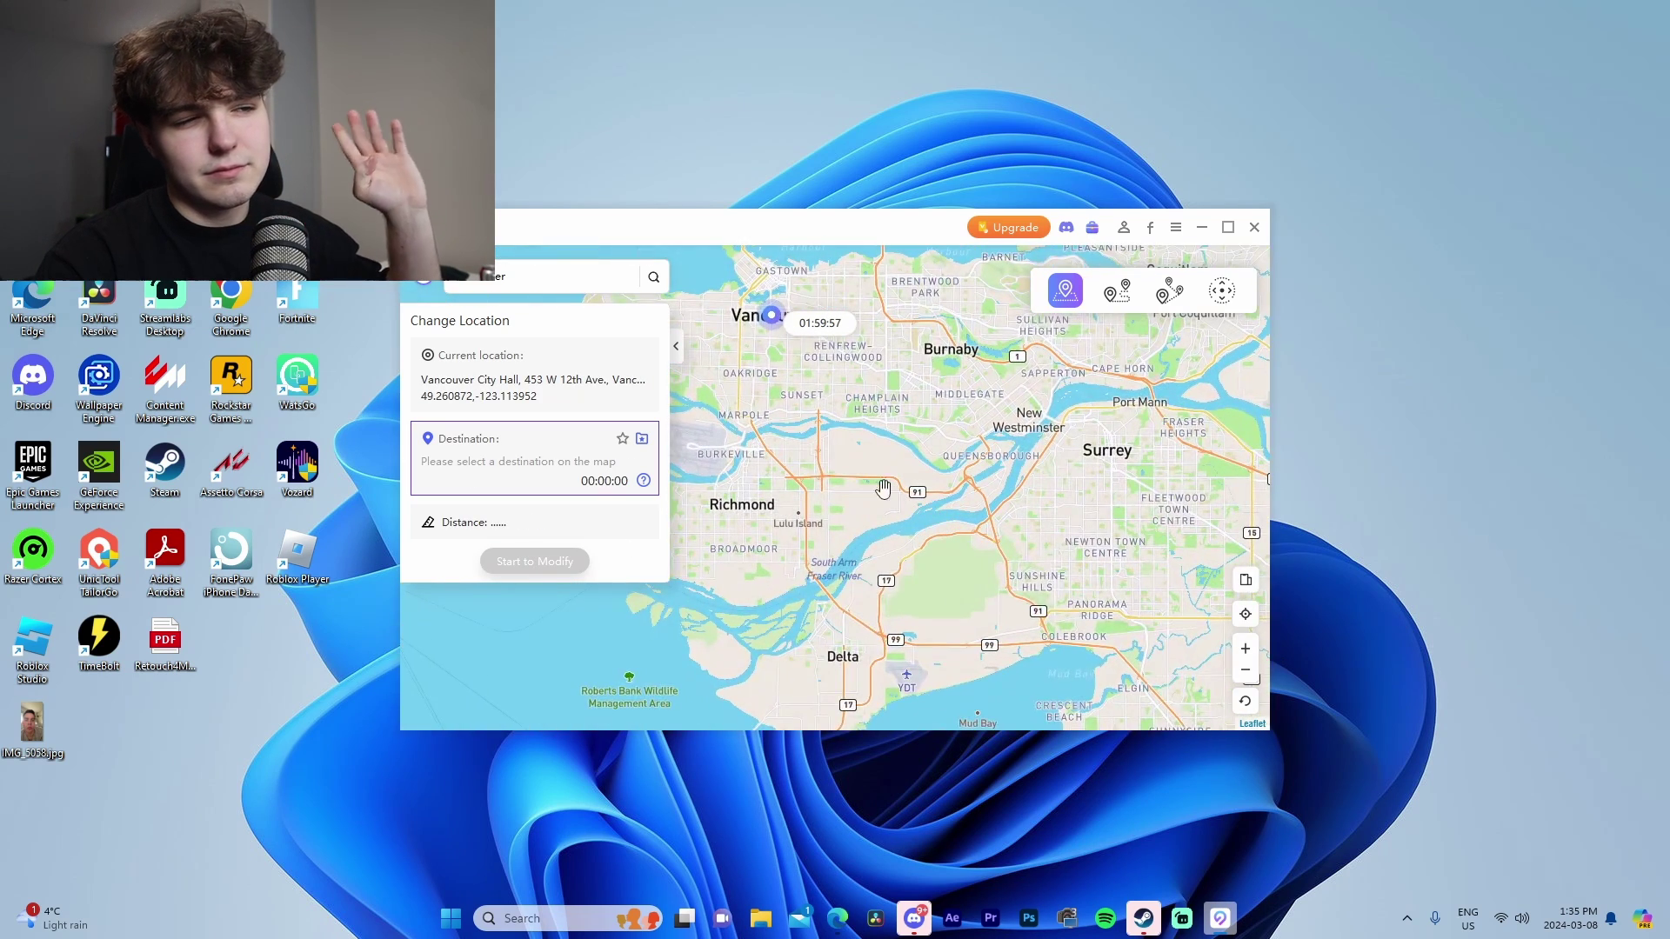
drag(882, 489, 894, 565)
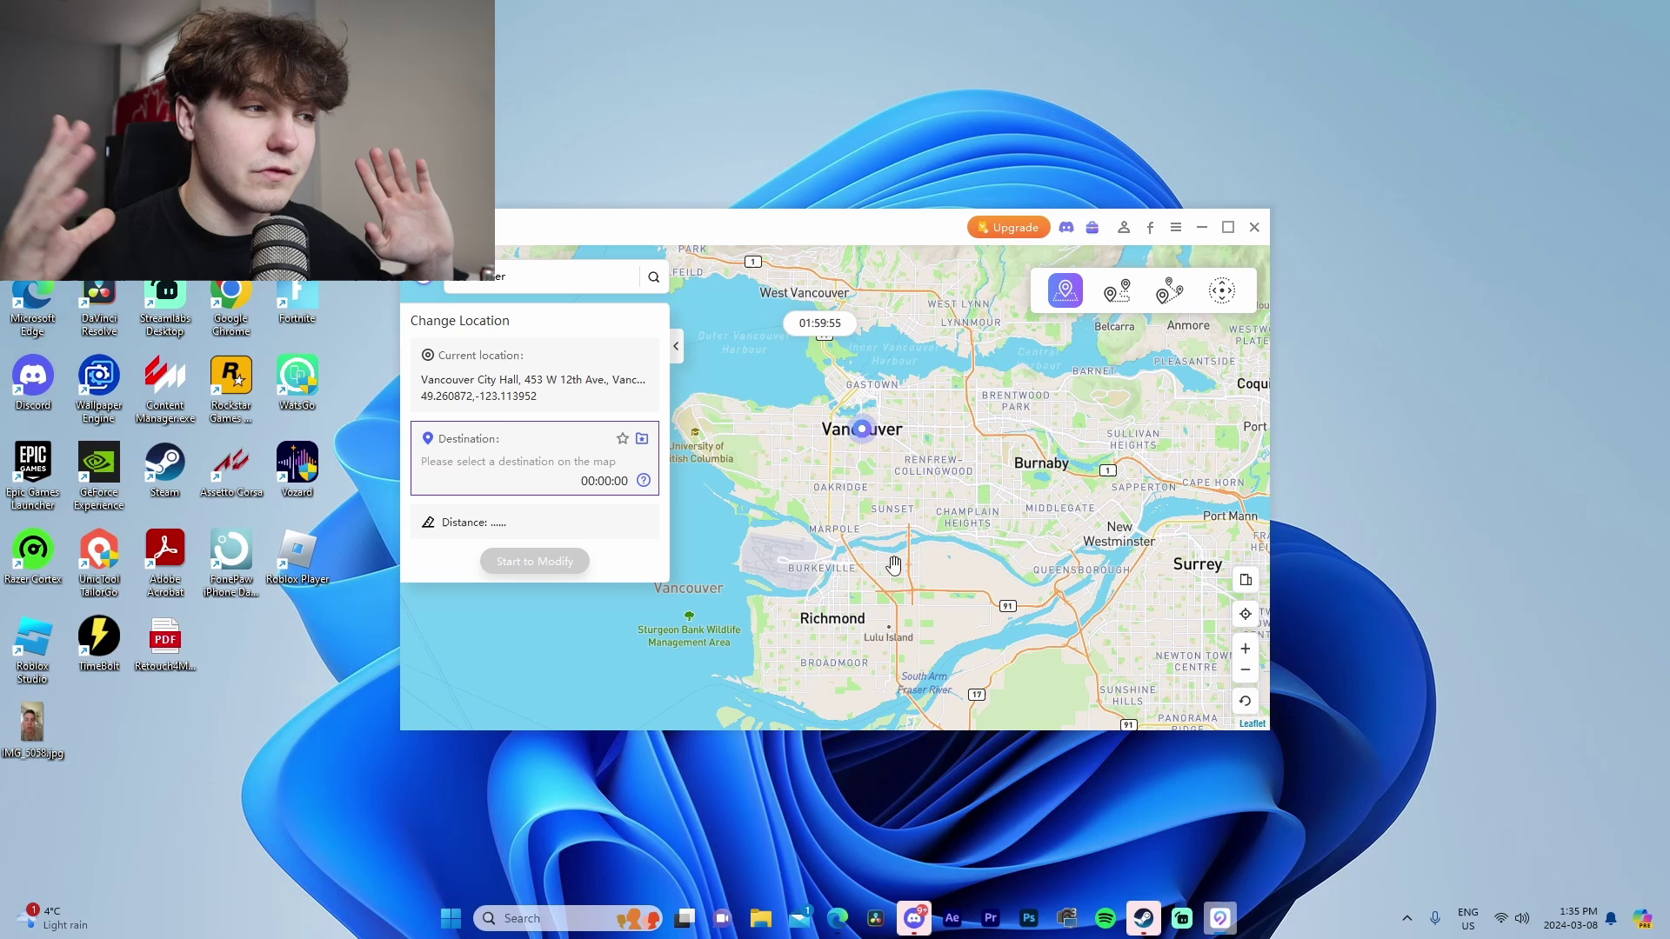
scroll(836, 461, up, 1)
scroll(868, 399, up, 1)
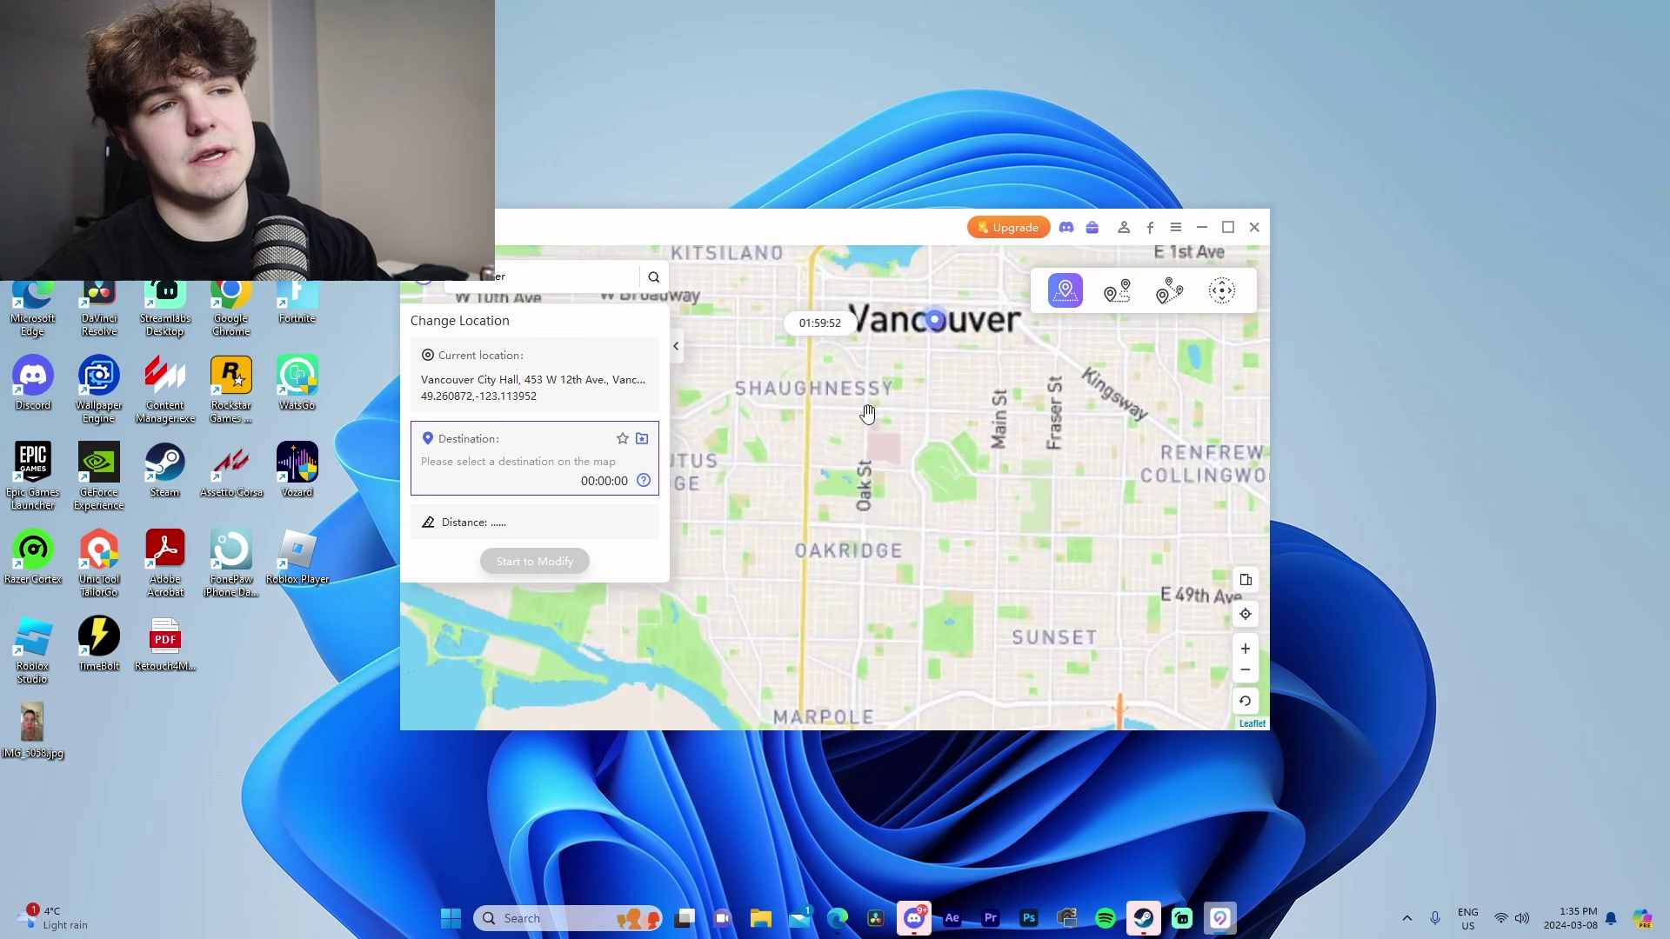
scroll(874, 396, down, 2)
scroll(875, 402, up, 1)
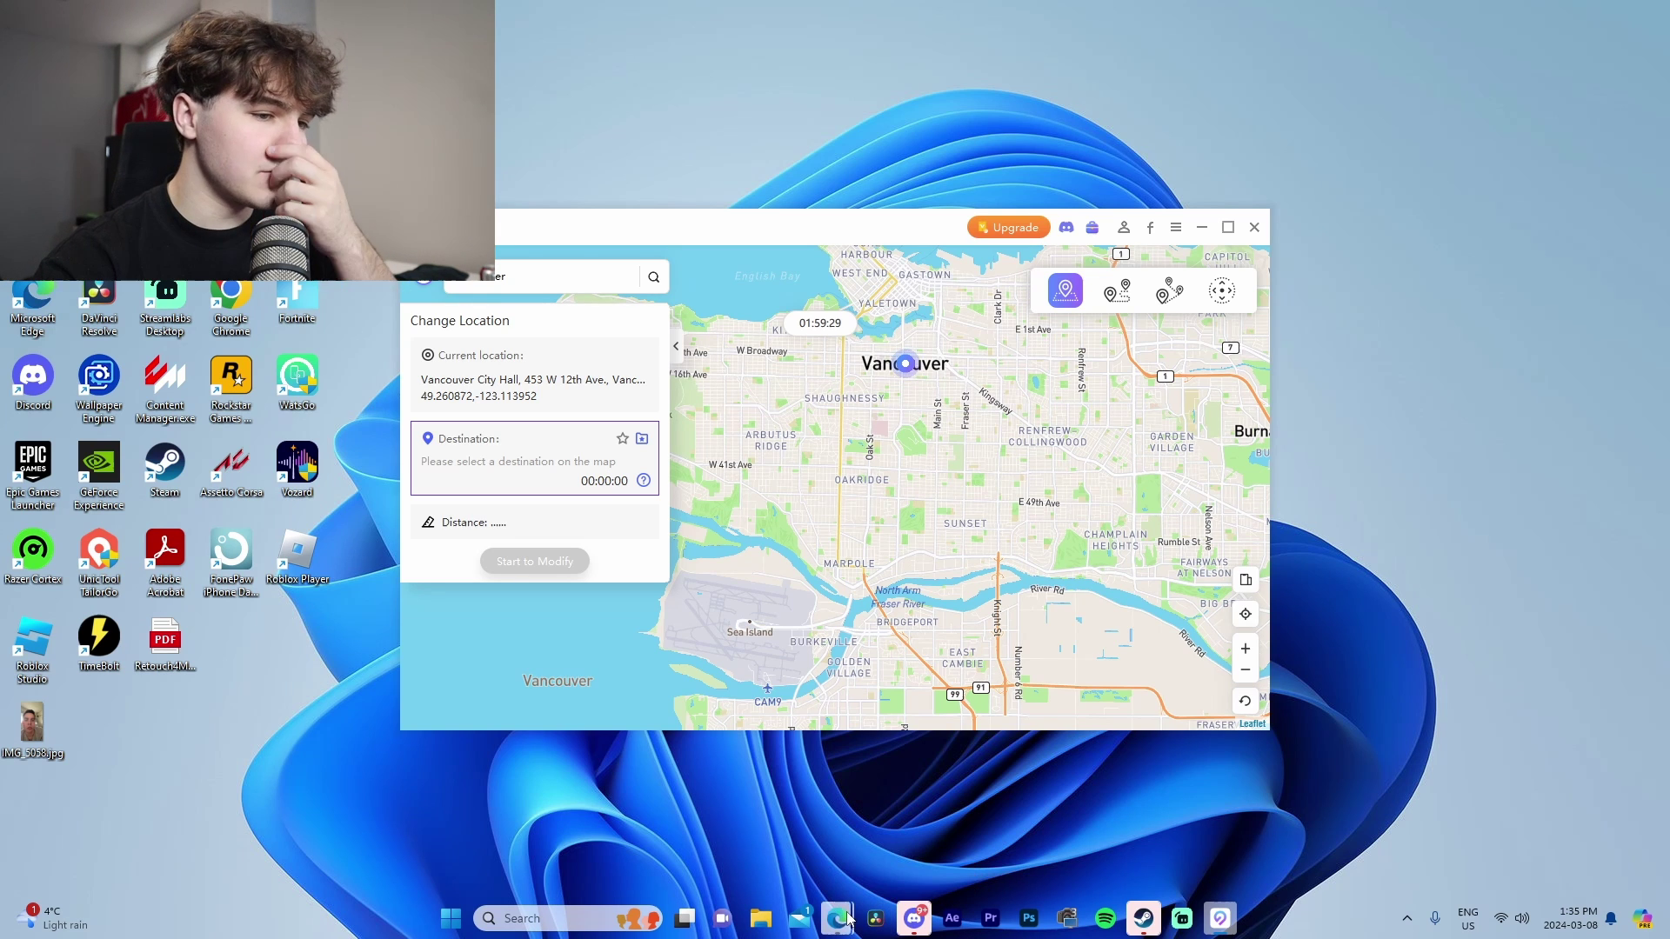
Load google.com in a new Edge tab
mouse_move(847, 917)
click(748, 826)
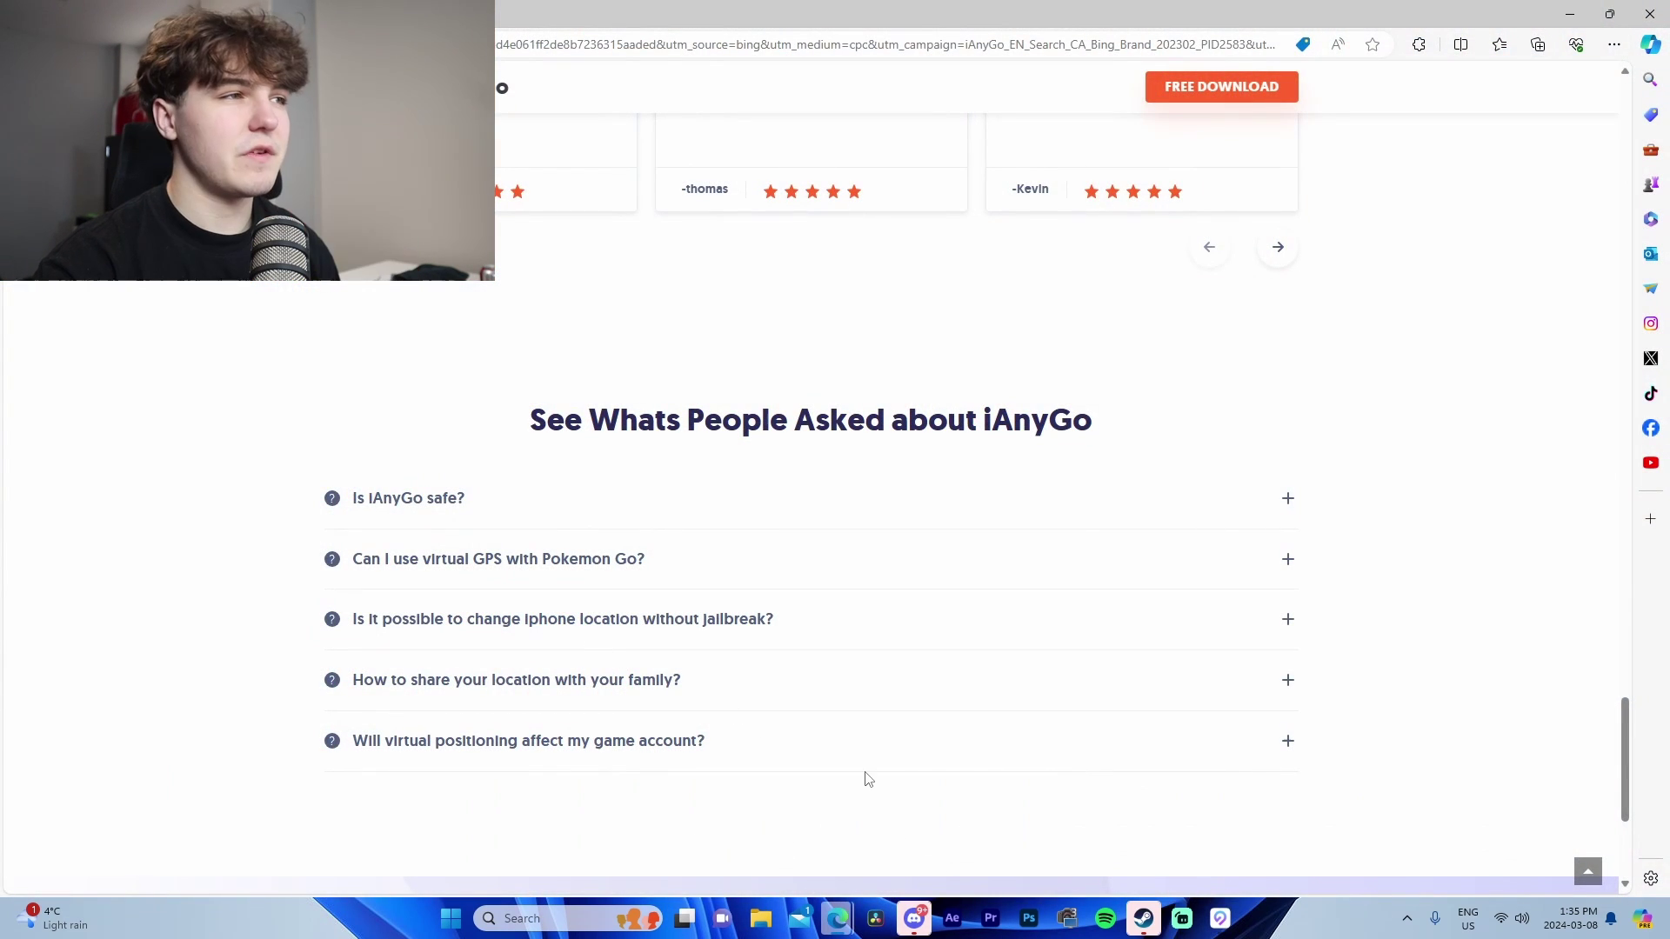
key(ctrl+t)
text(google.com)
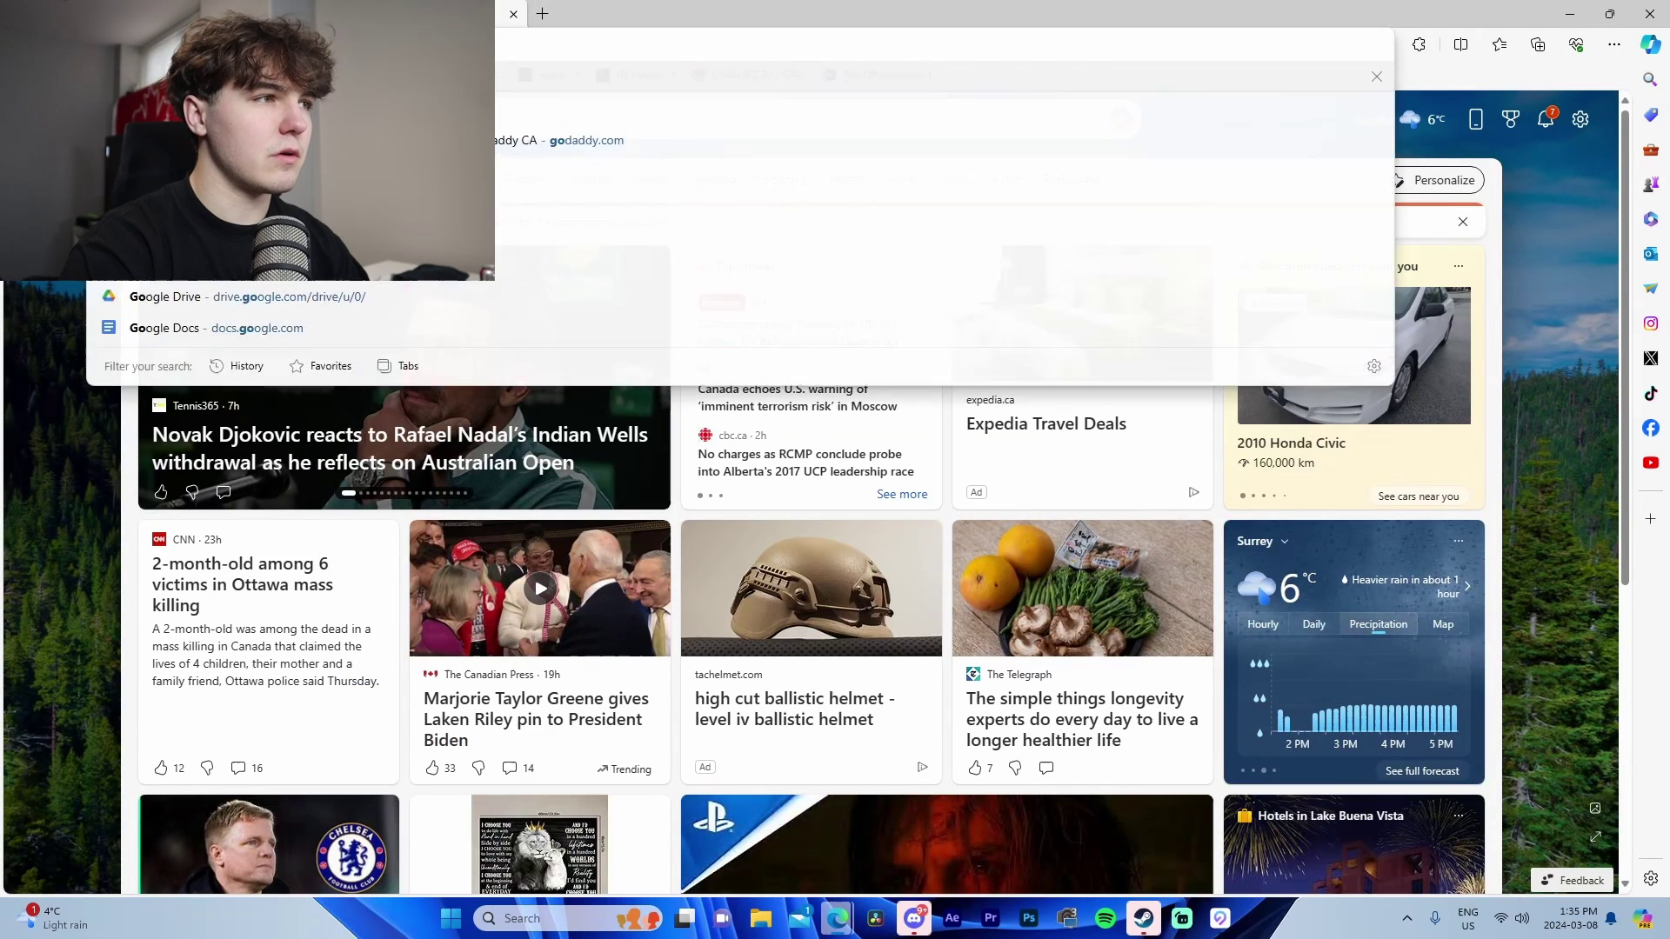
key(Return)
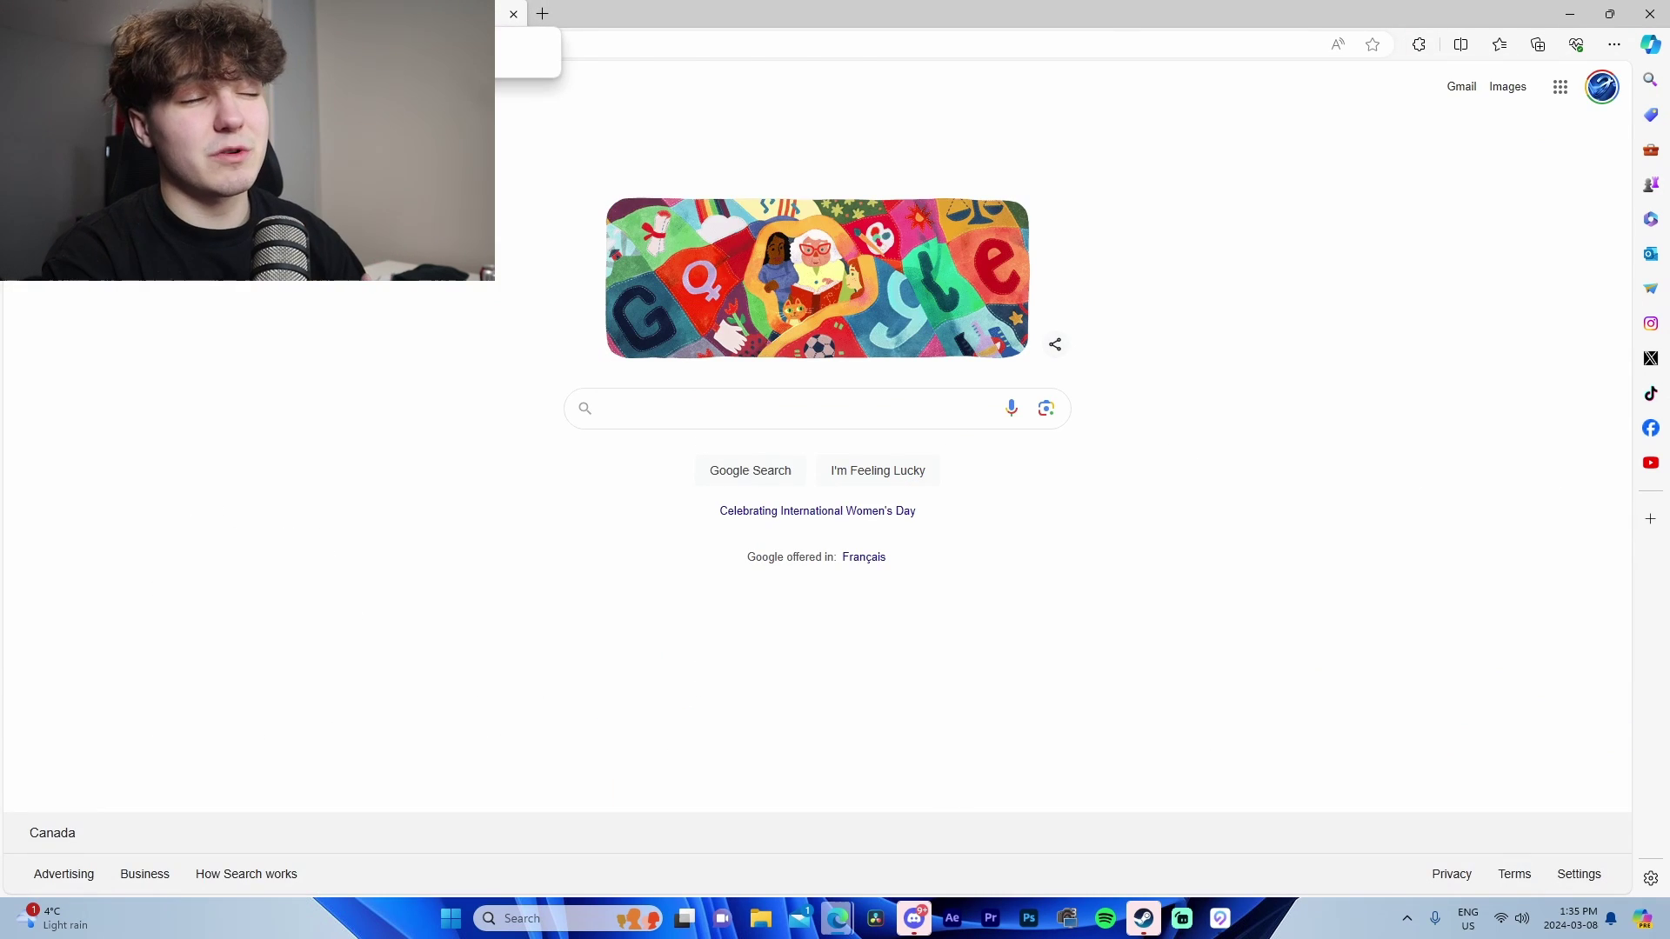
Search 'disneyworld address' and select the Magic Kingdom address in the results
text(disneyworlkd)
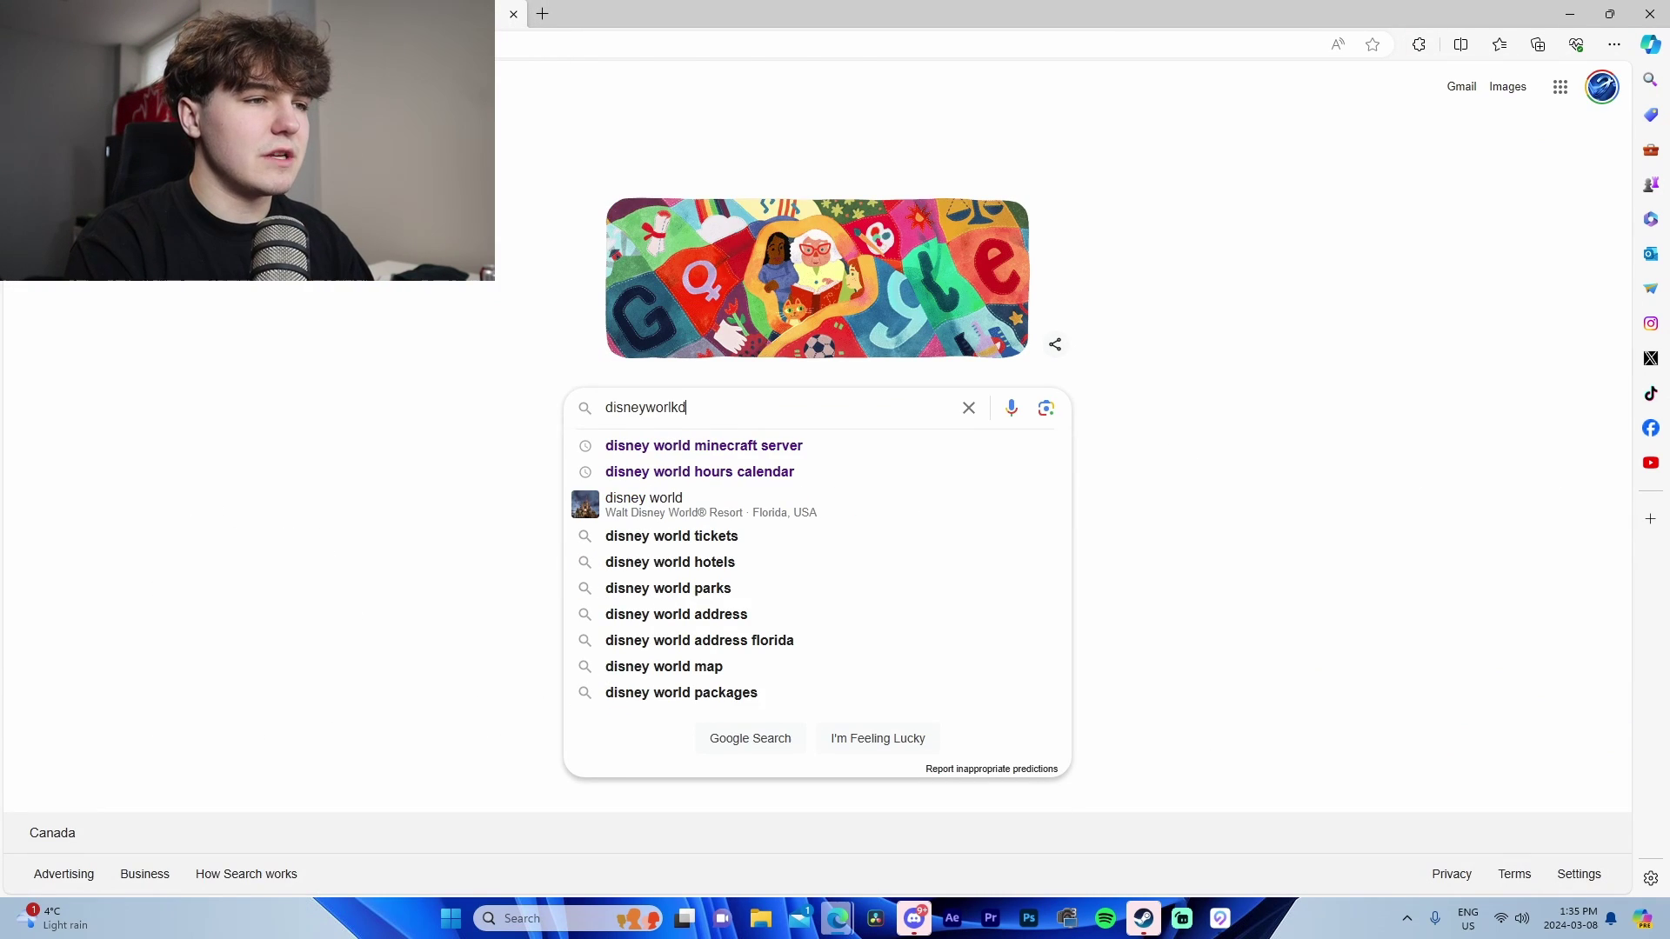
key(BackSpace)
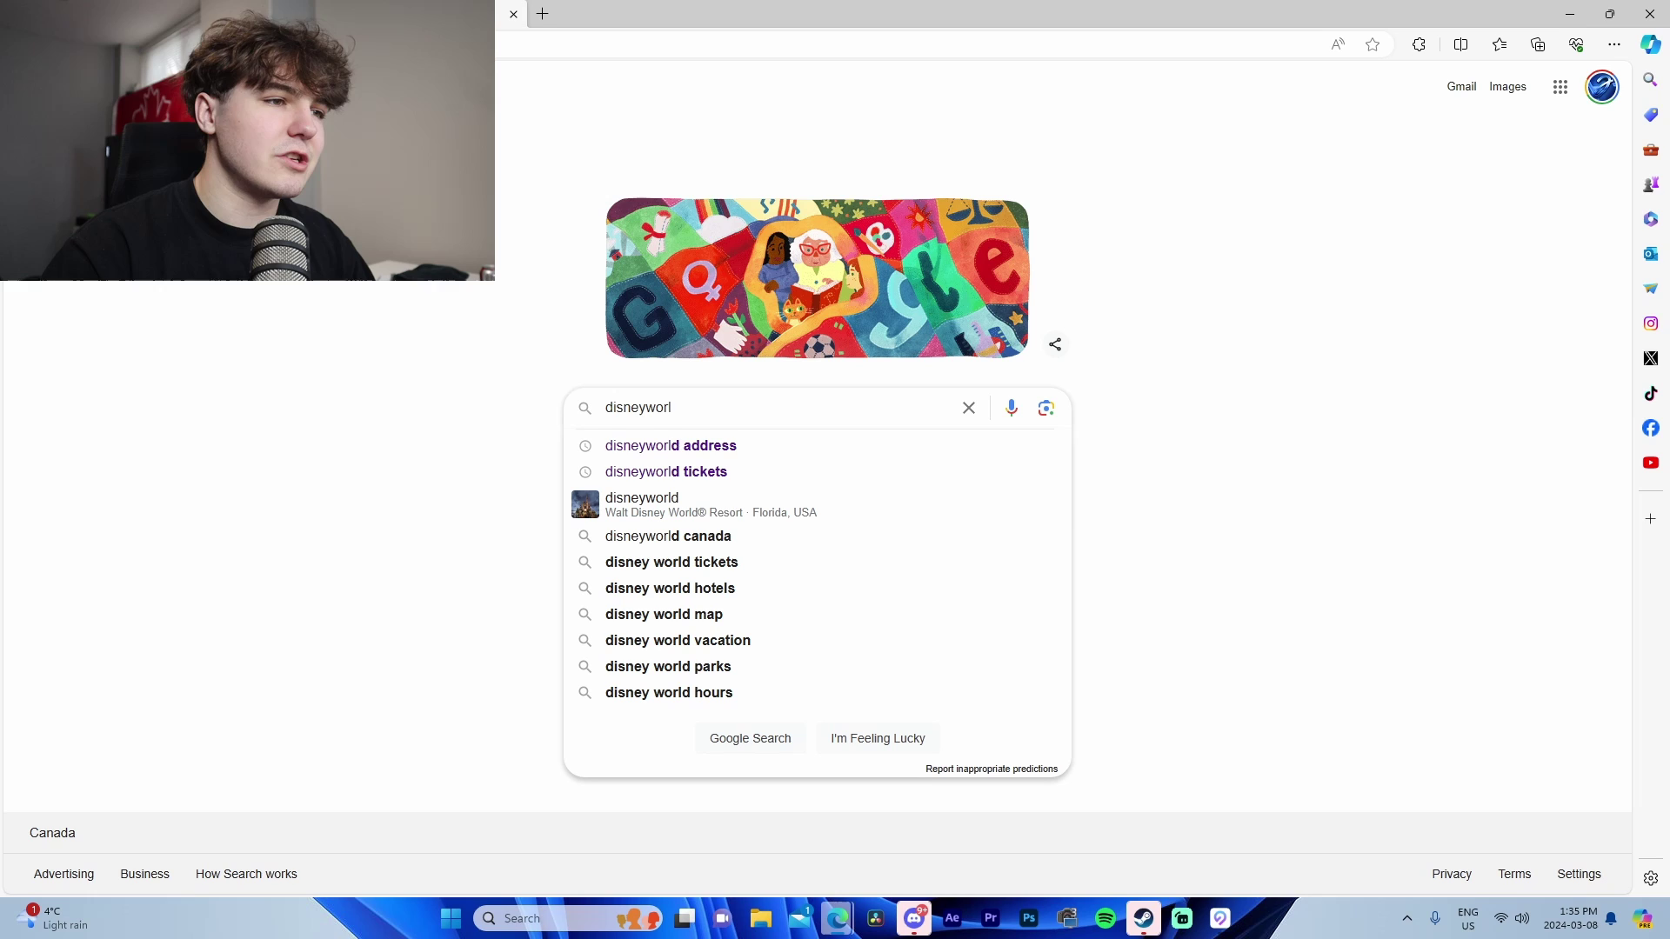
click(693, 448)
scroll(506, 253, down, 4)
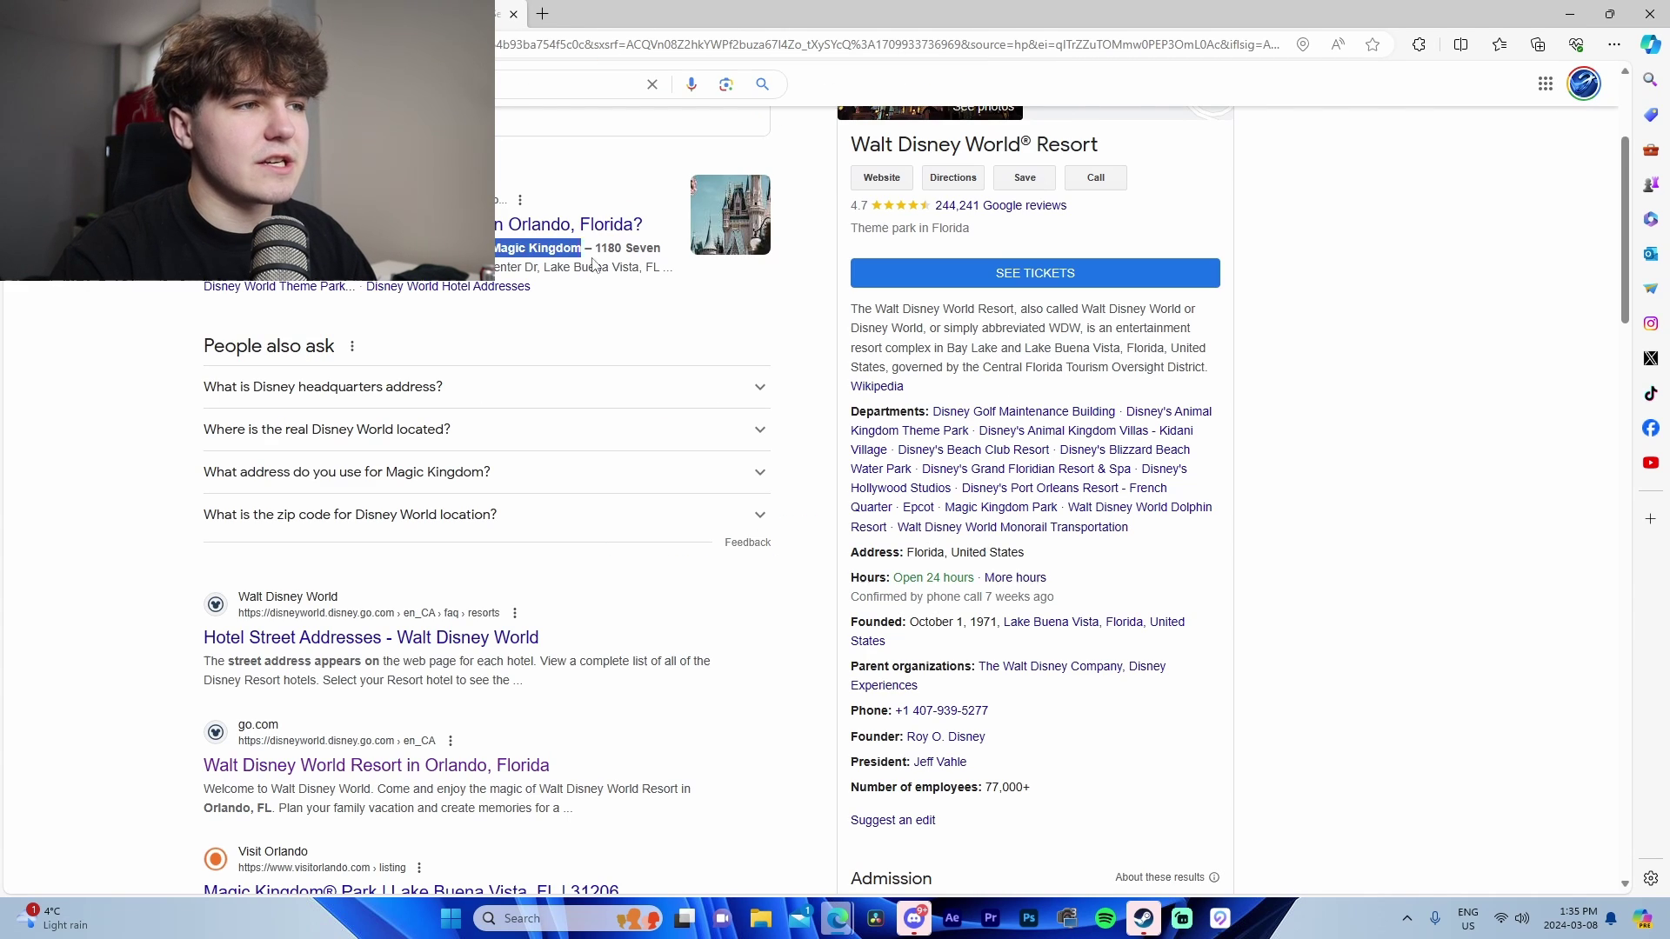
mouse_move(652, 261)
mouse_down()
mouse_move(609, 269)
mouse_move(663, 250)
mouse_up()
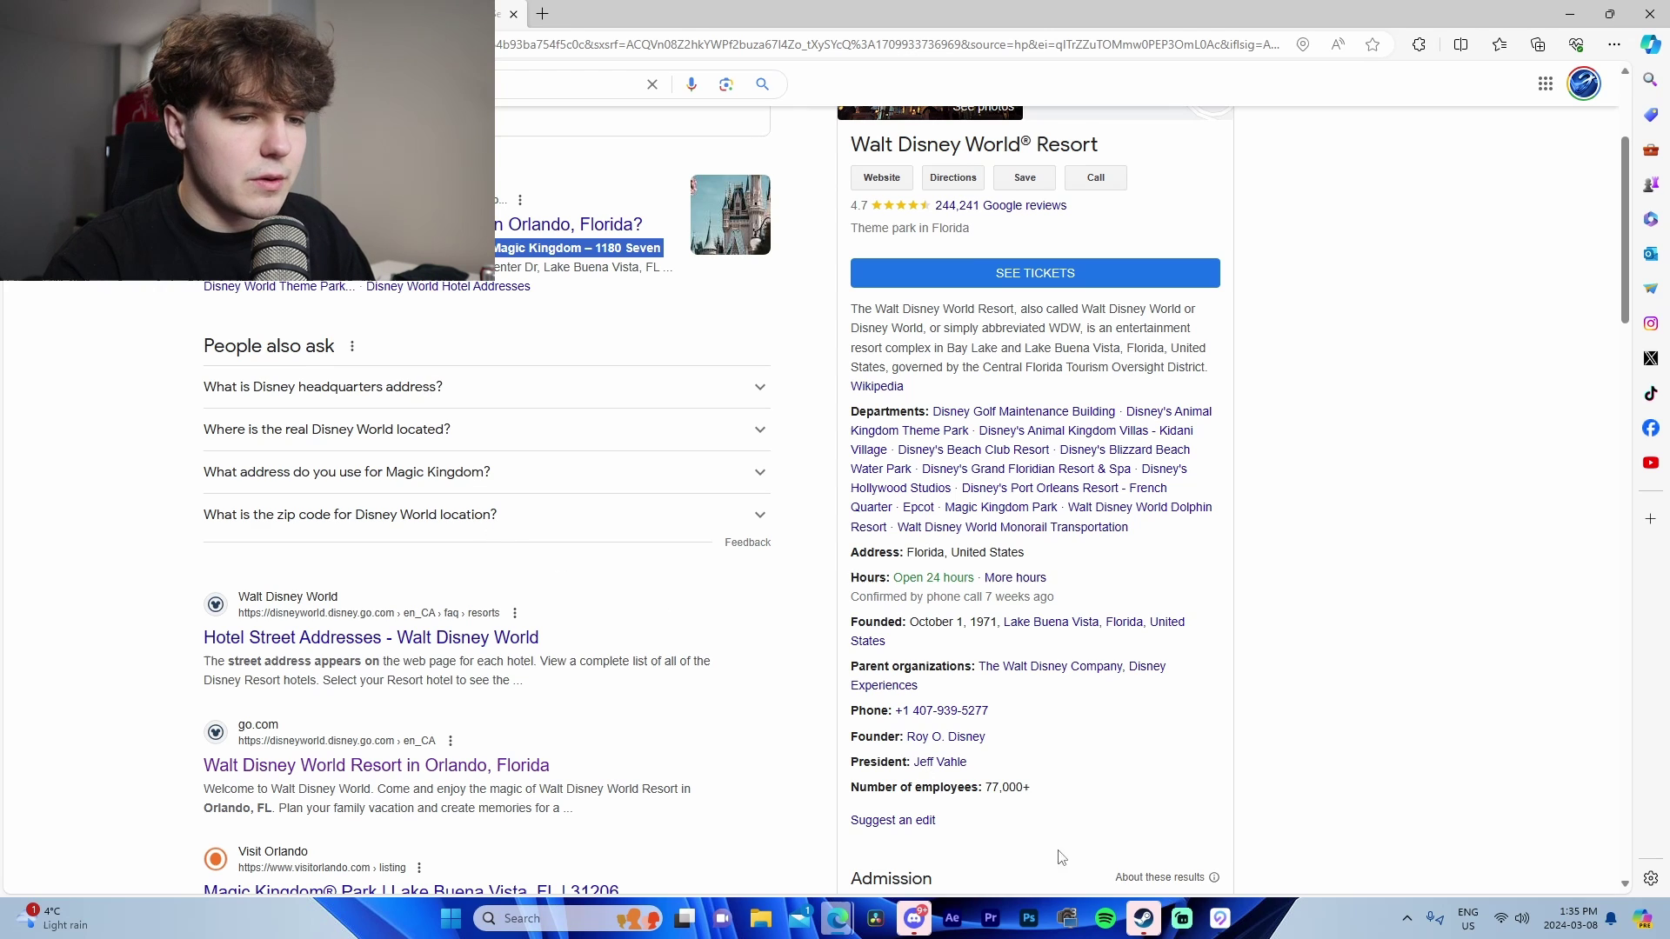
Teleport the iPhone to 1180 Seven Seas Drive, Orlando, and switch to Single-Spot movement
click(1220, 918)
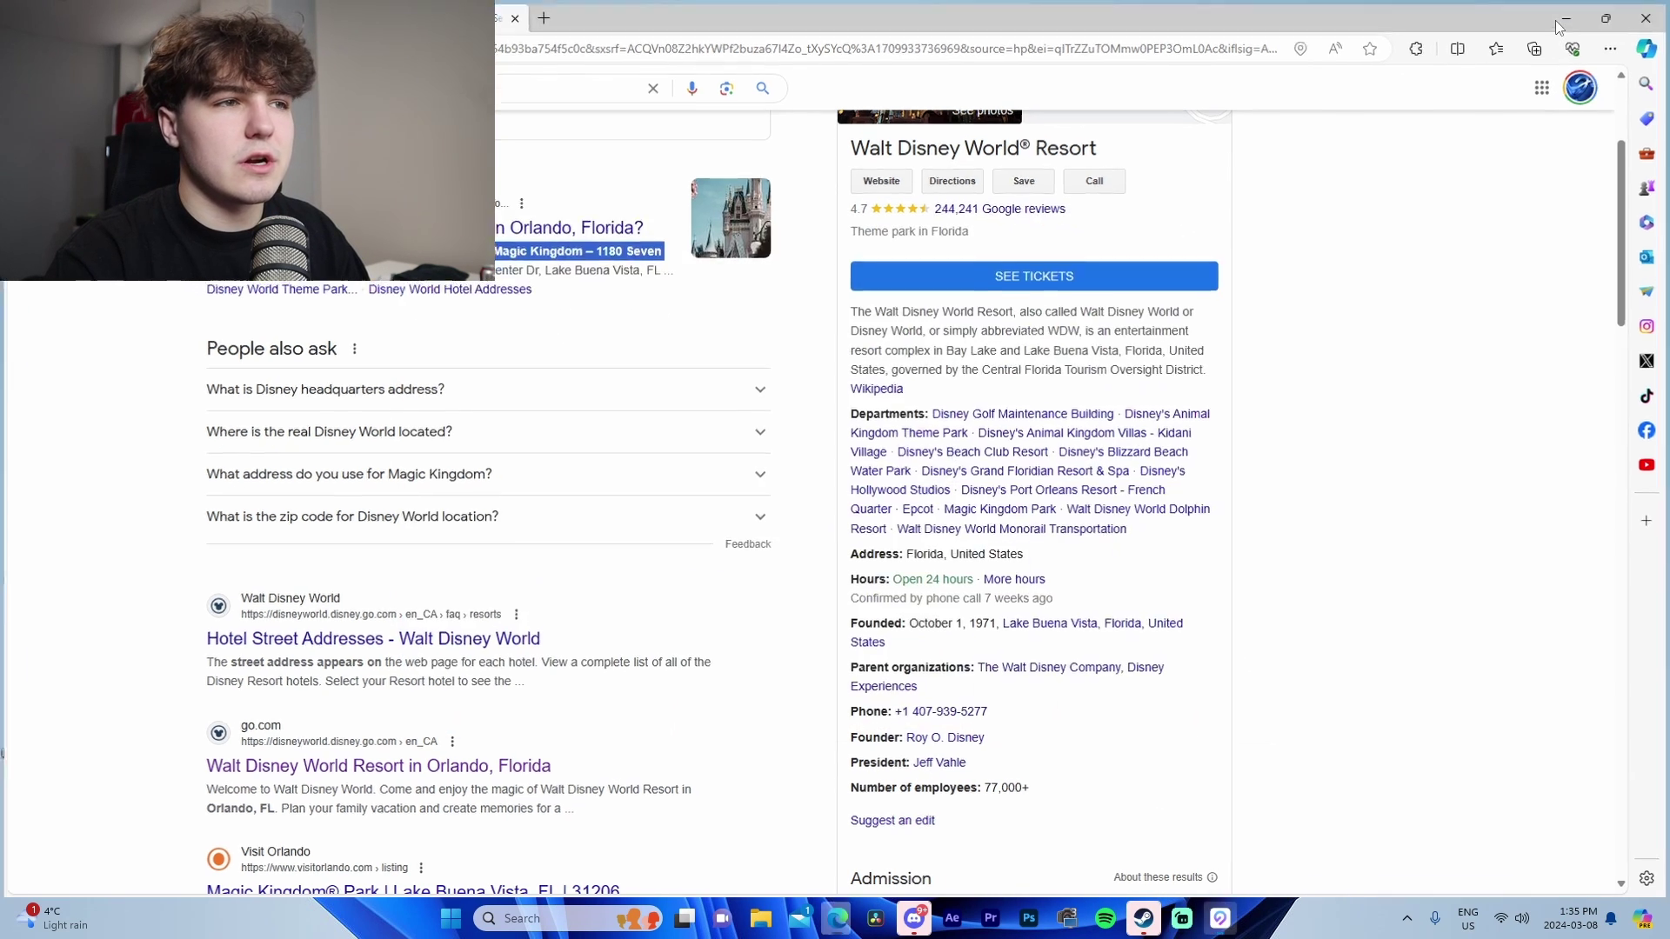
click(1570, 14)
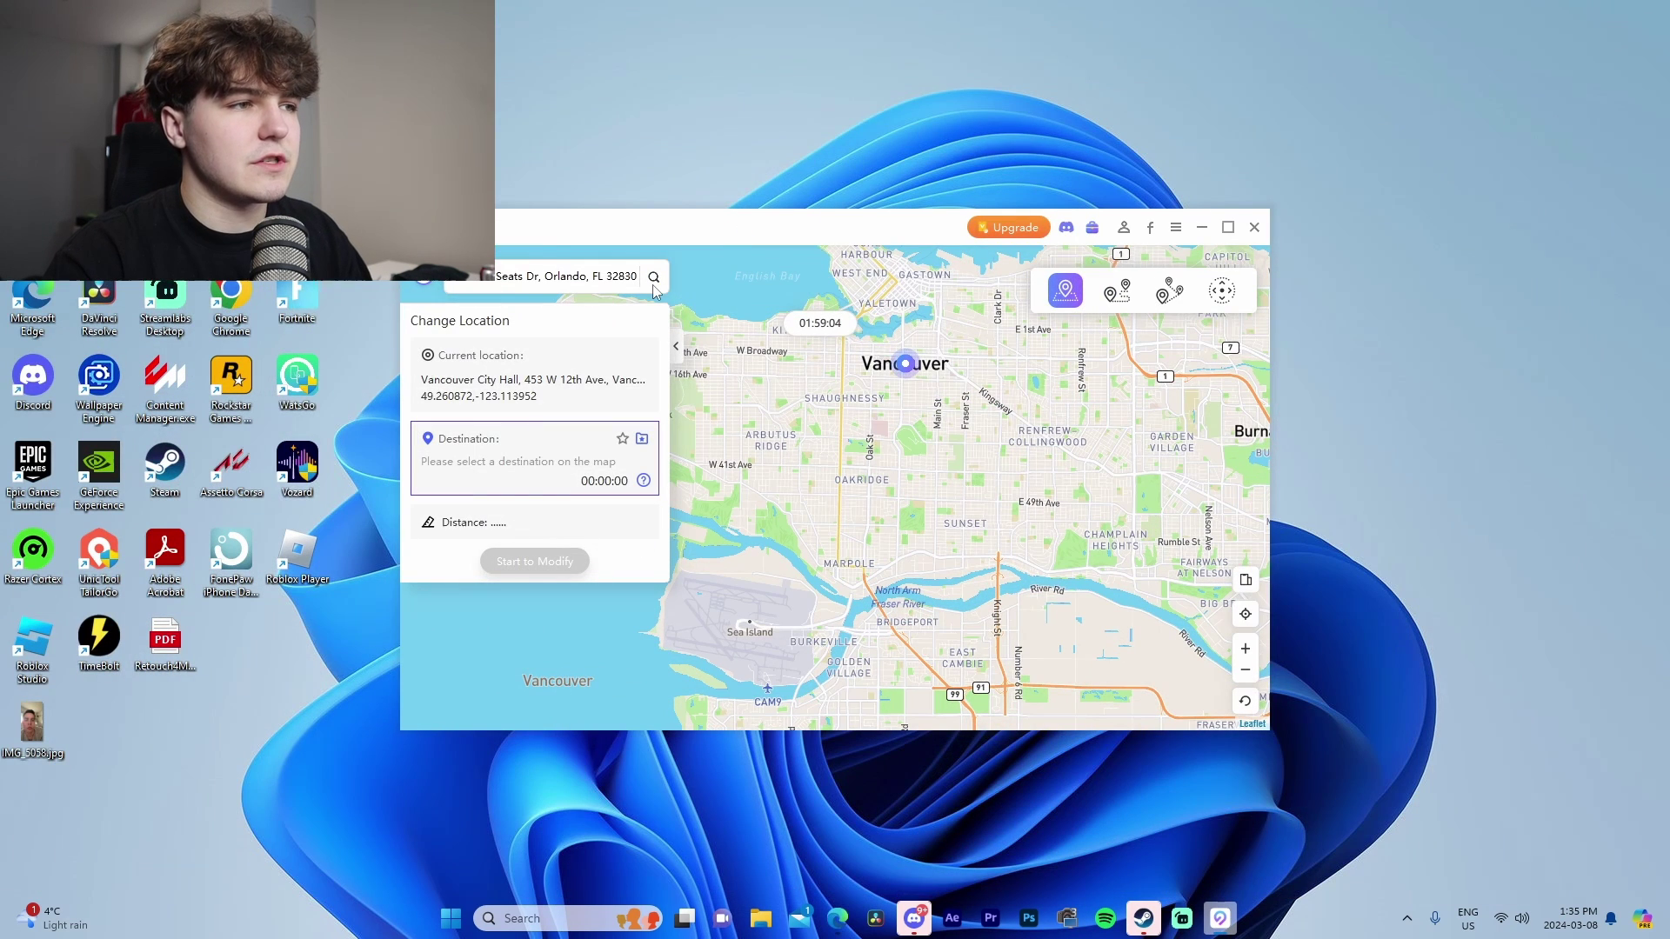
click(654, 278)
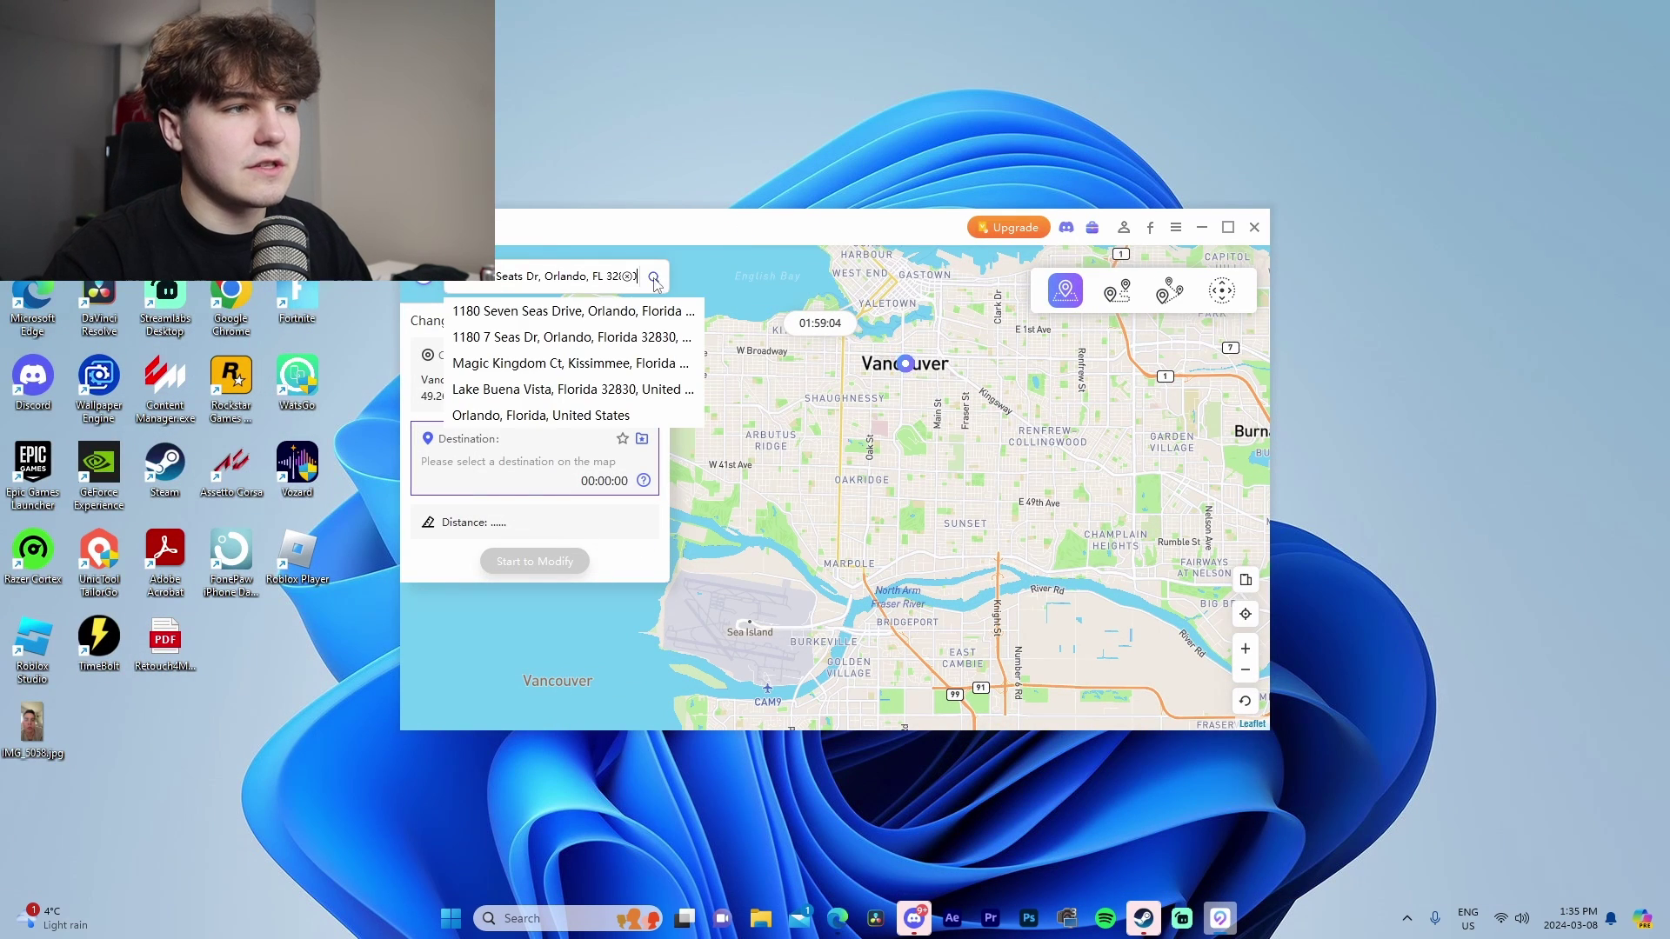
click(603, 311)
click(573, 557)
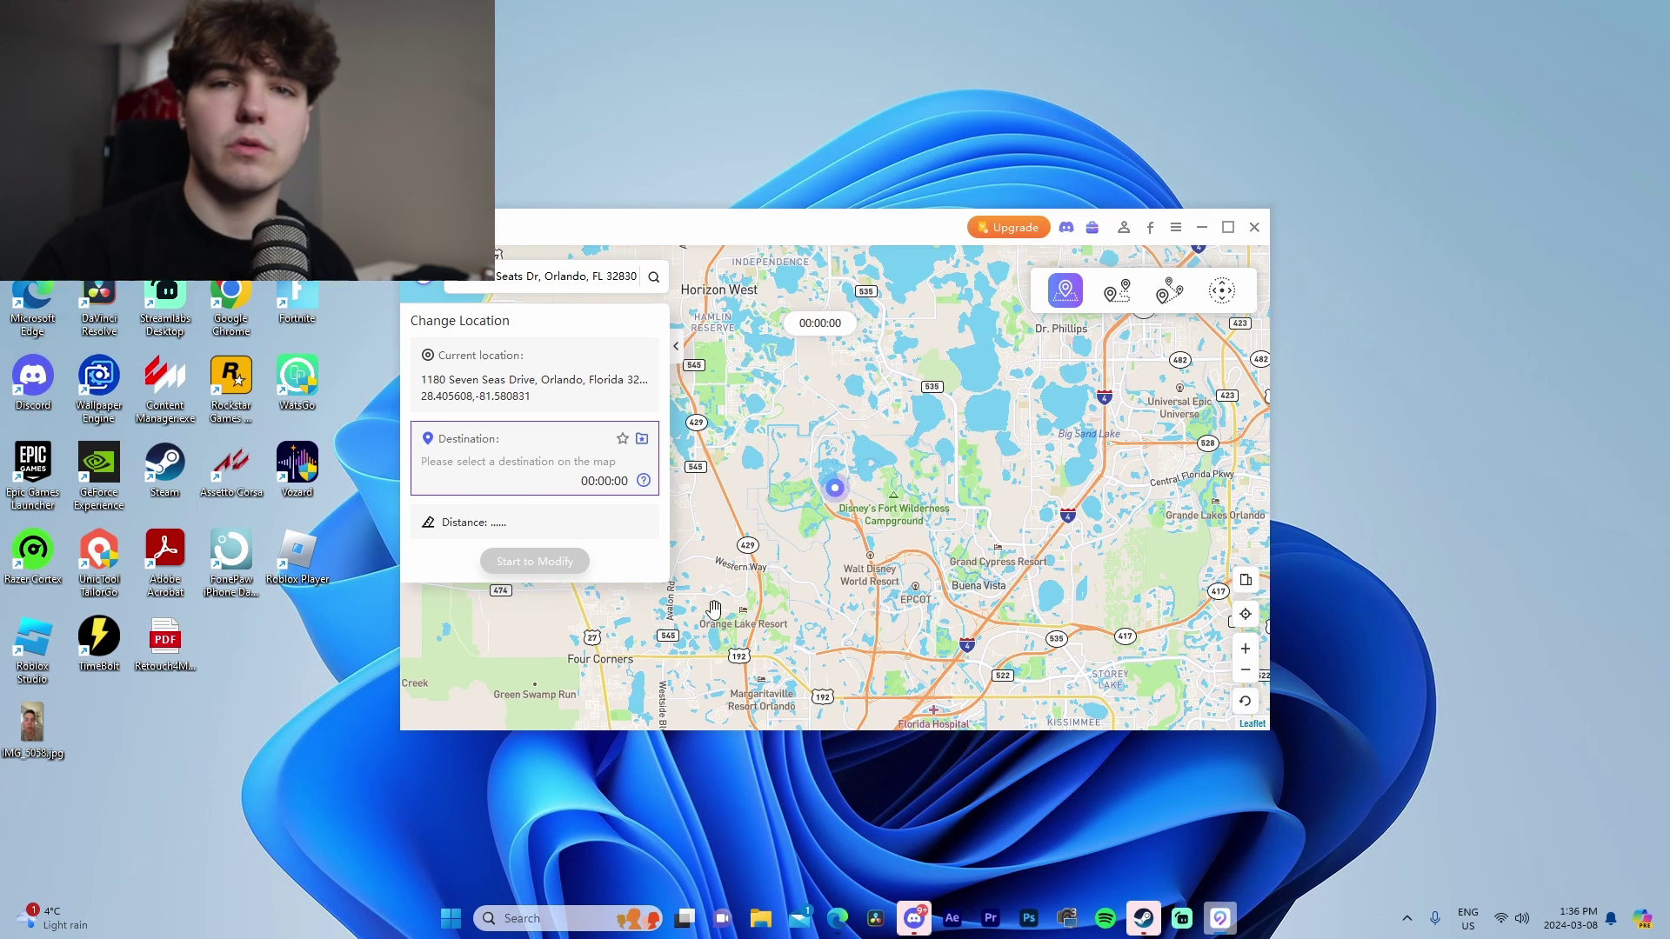
scroll(833, 478, up, 3)
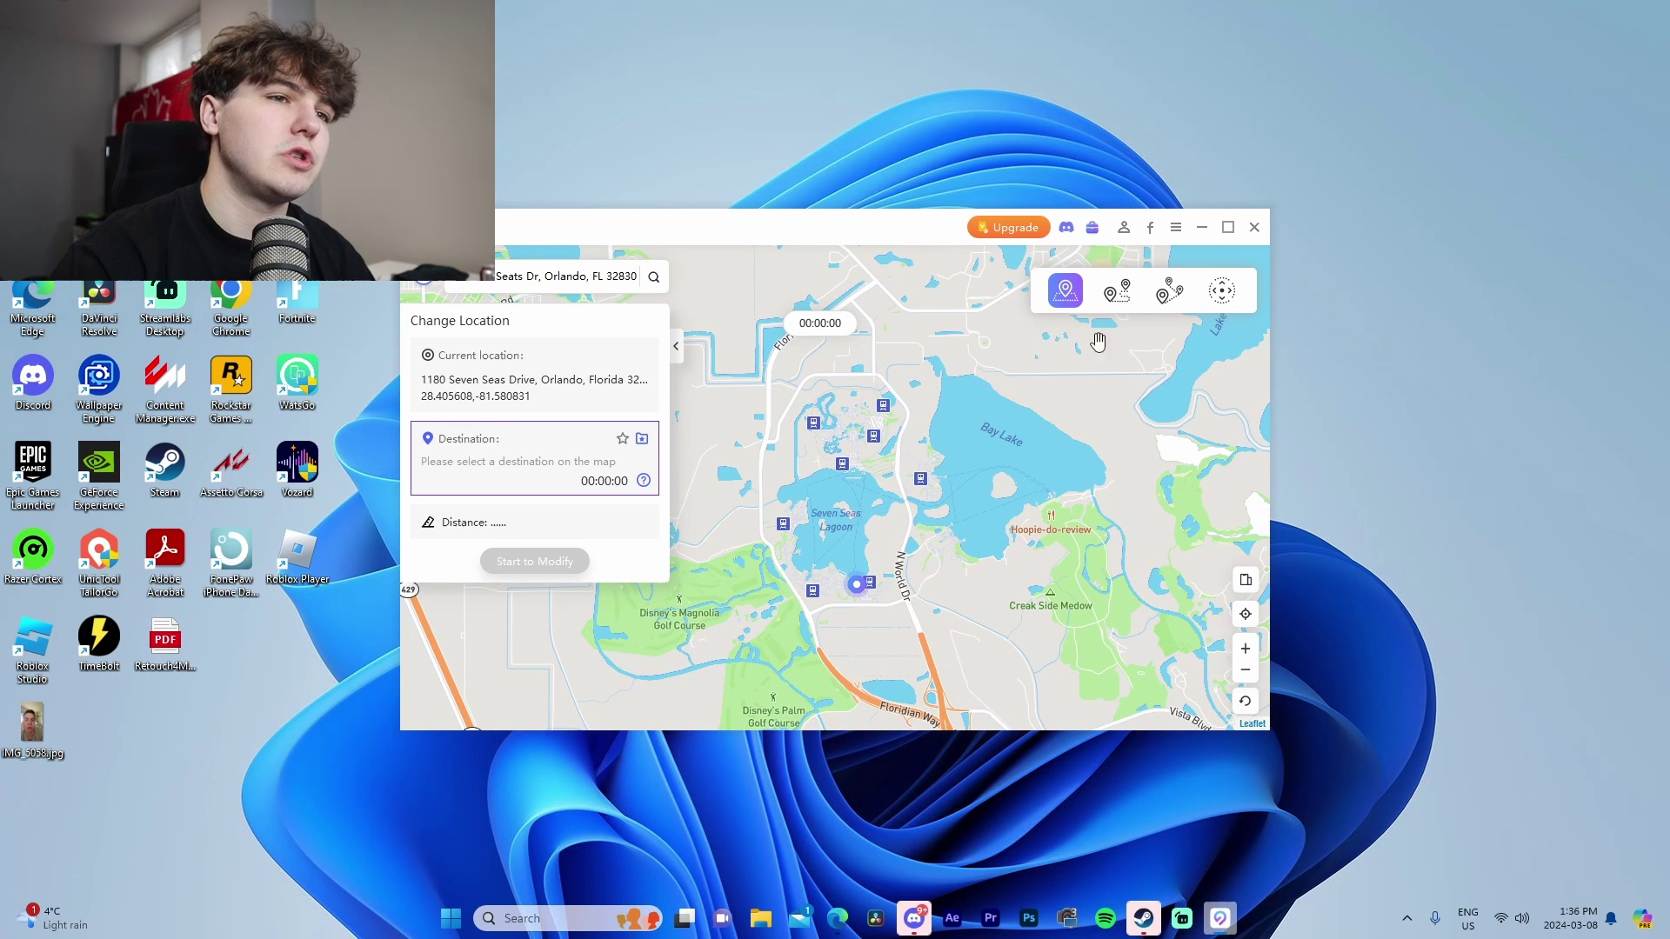
click(1120, 293)
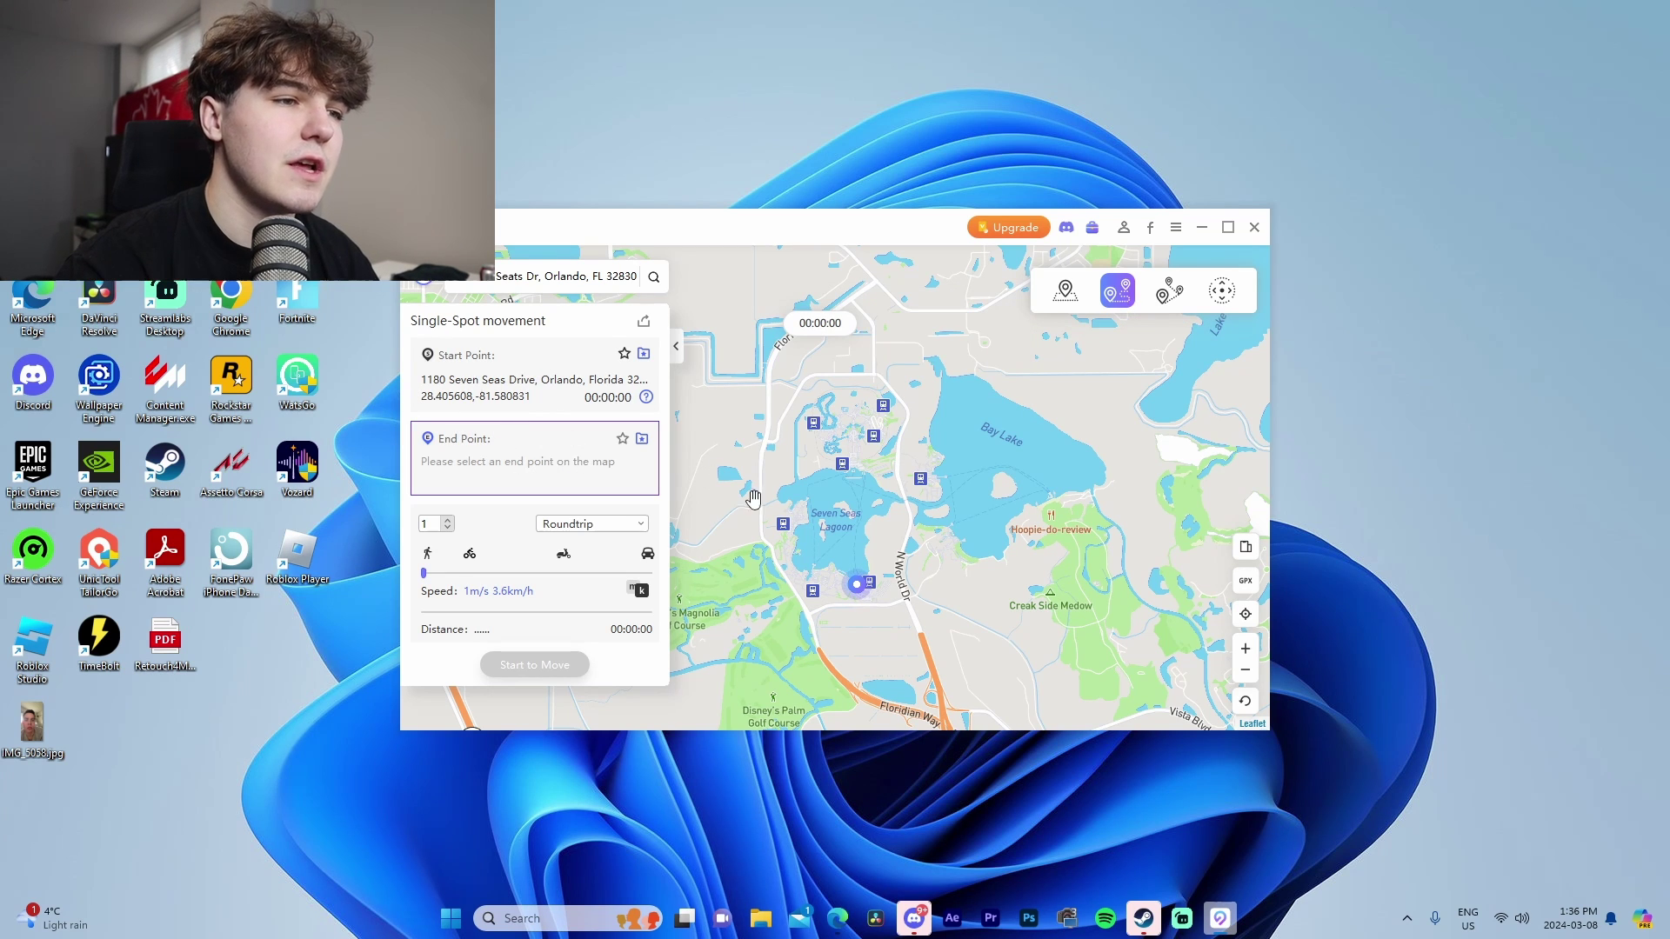
Set the end point at 383 Seven Seas Drive and start the 1.05 km roundtrip at 1 m/s
scroll(783, 522, down, 1)
scroll(870, 578, up, 2)
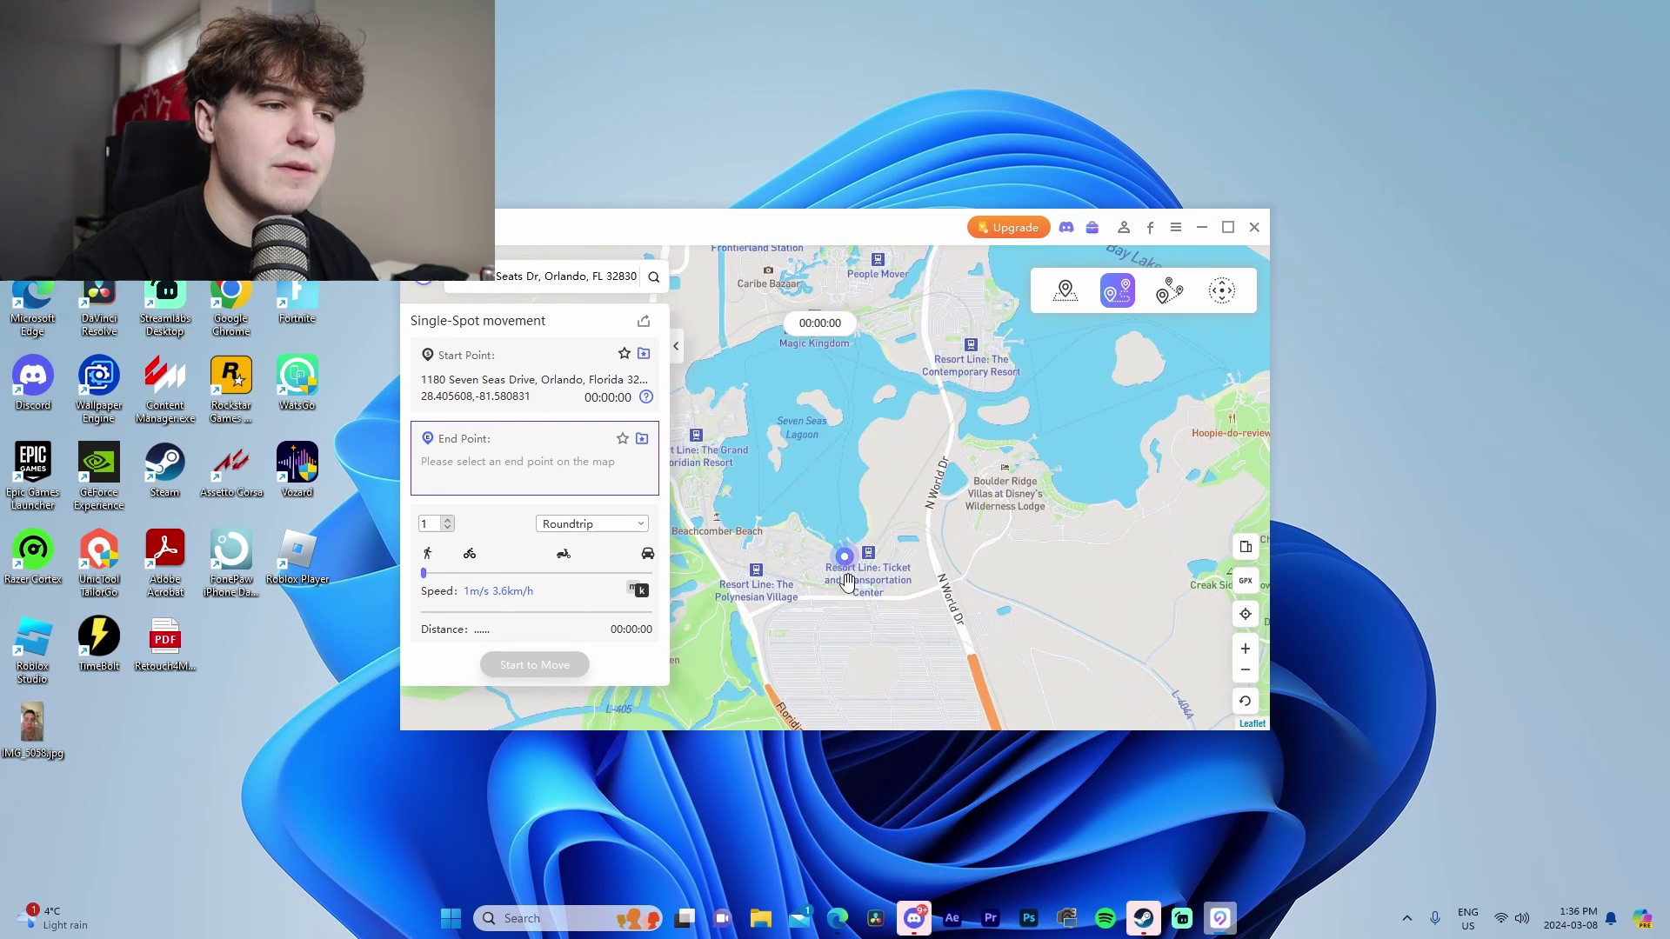
scroll(848, 580, up, 1)
click(1040, 563)
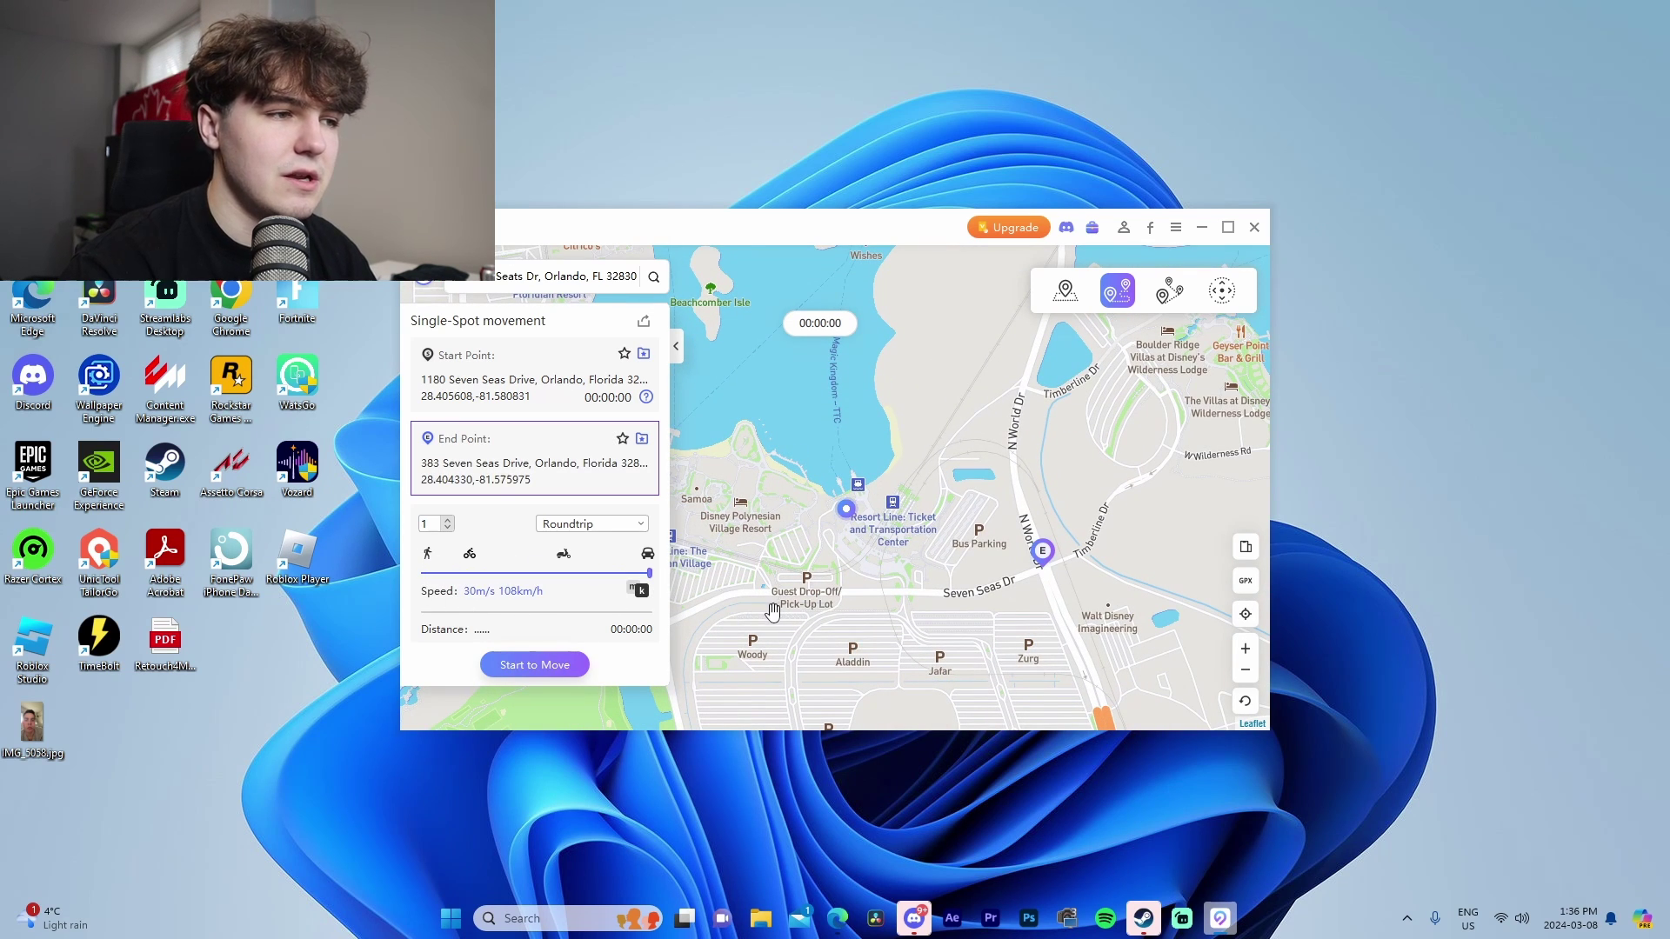
click(600, 529)
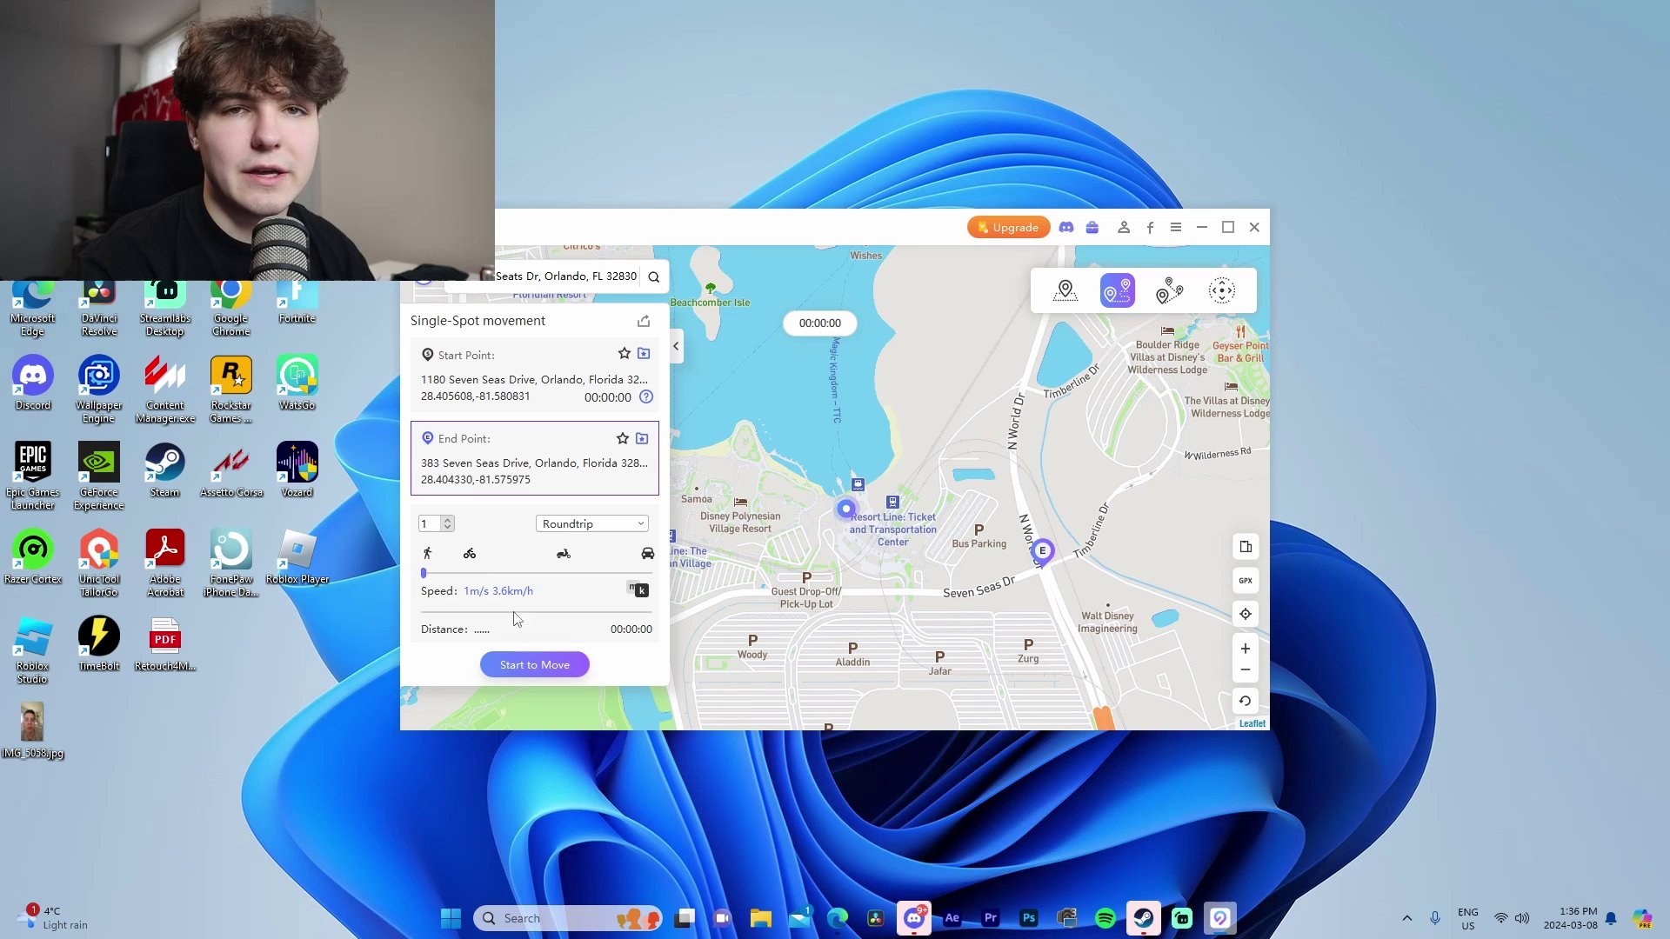
click(534, 664)
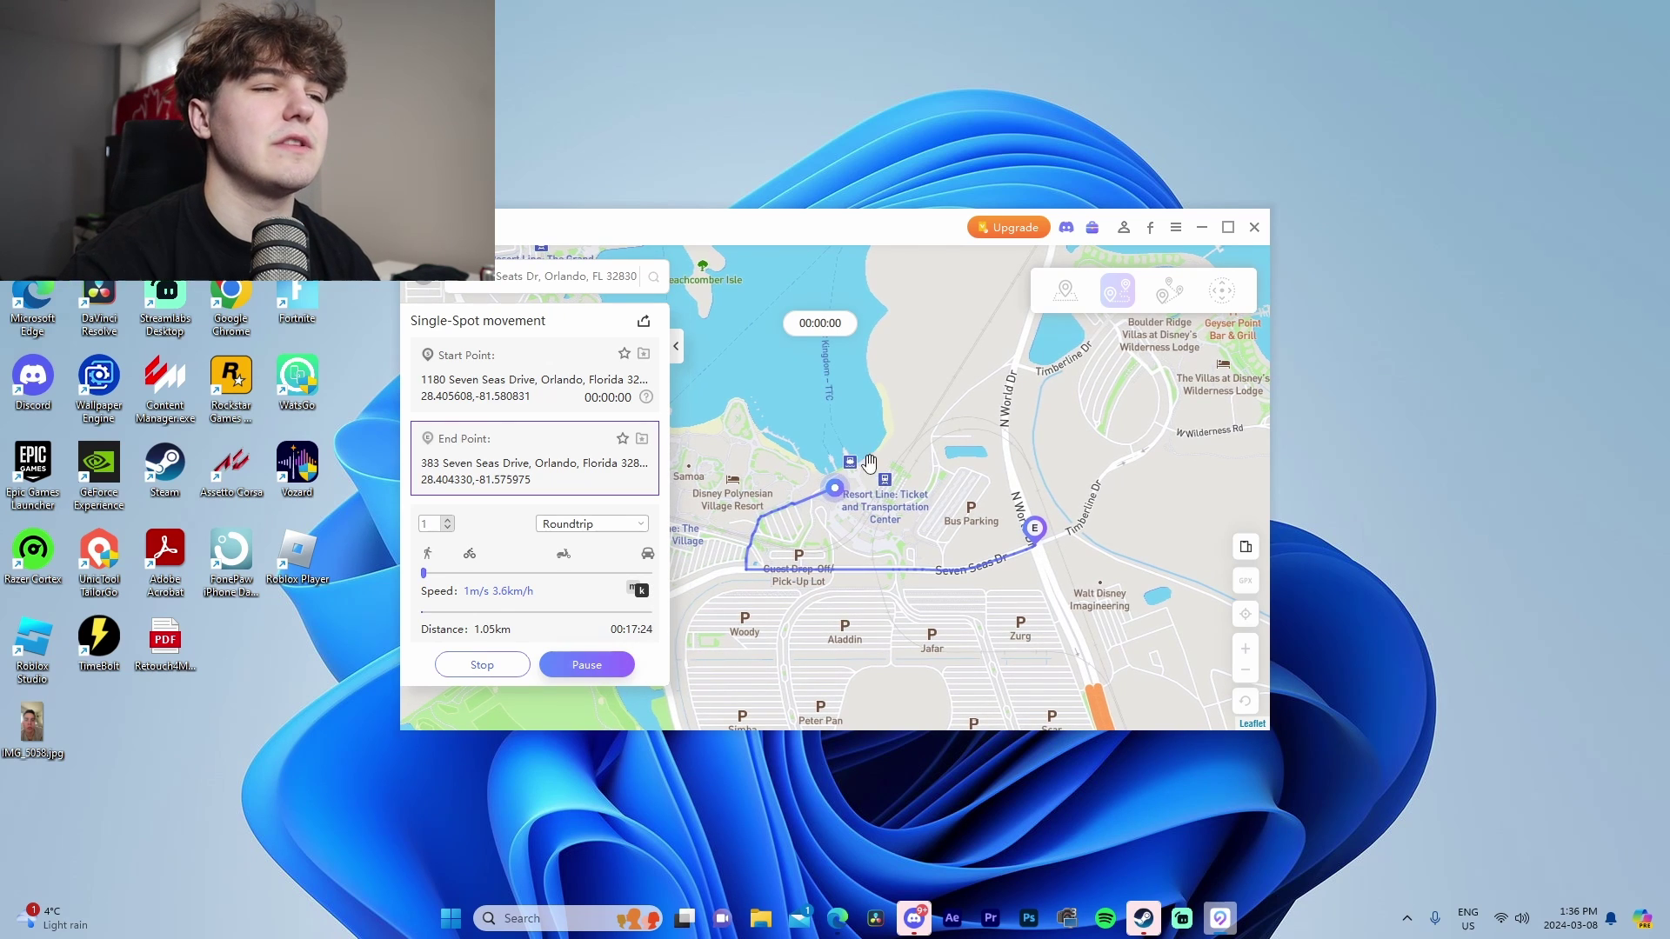
scroll(794, 483, up, 2)
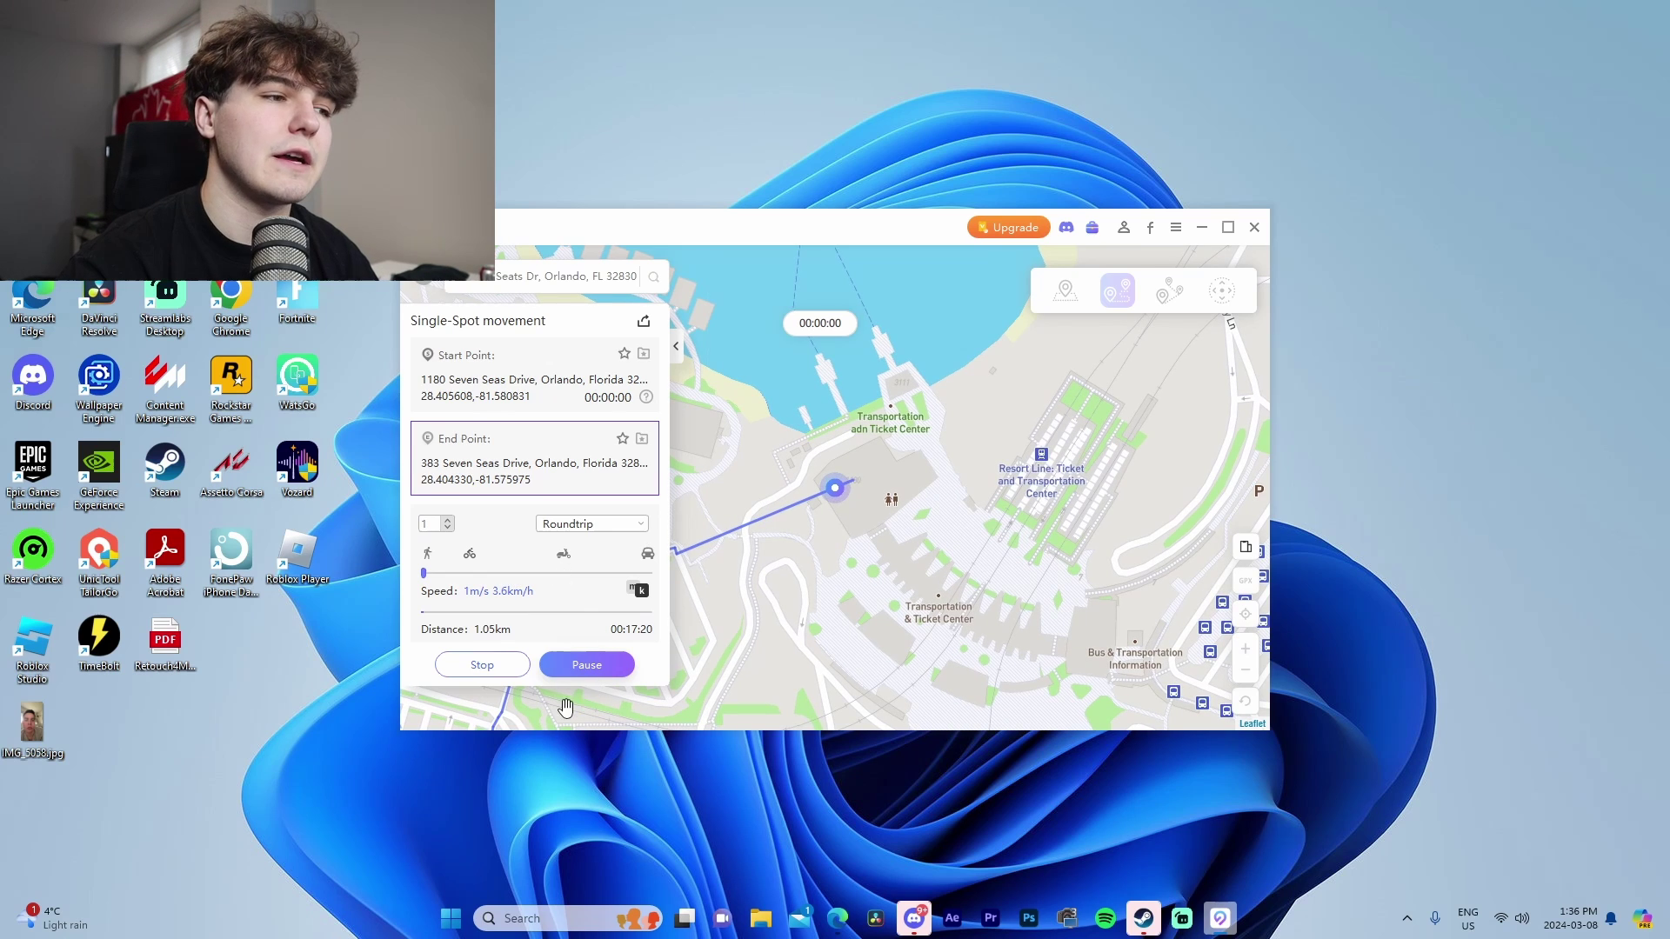
Stop the roundtrip and start a 30 m/s trip toward 3801 North World Drive
click(569, 666)
click(482, 665)
click(963, 532)
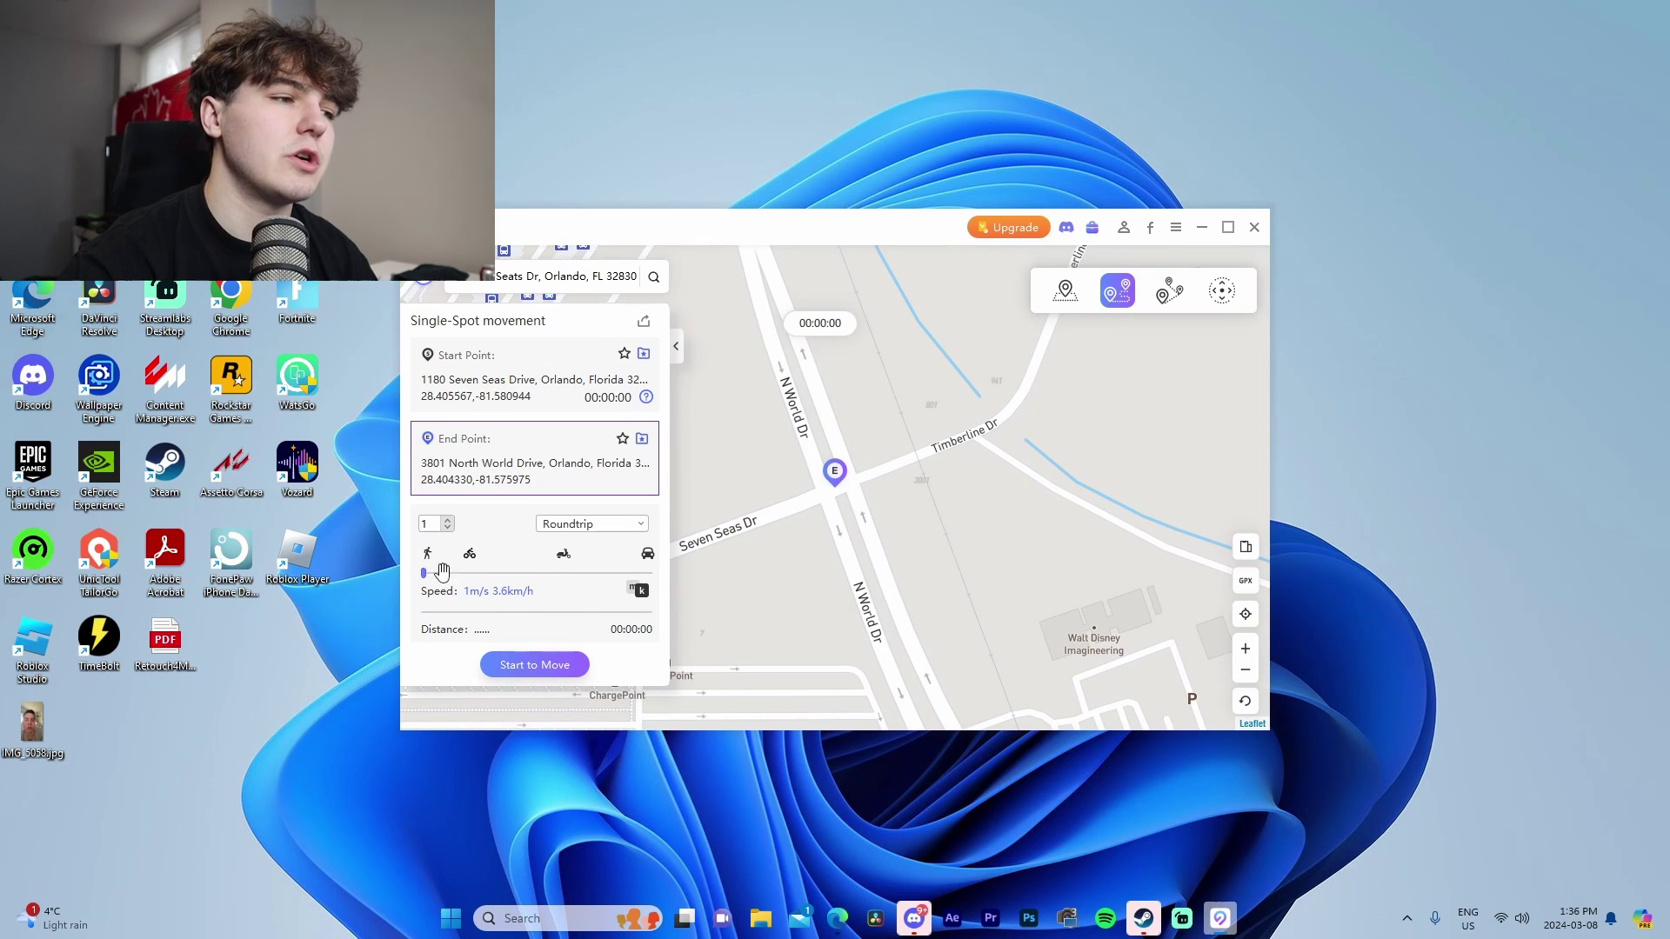
click(533, 664)
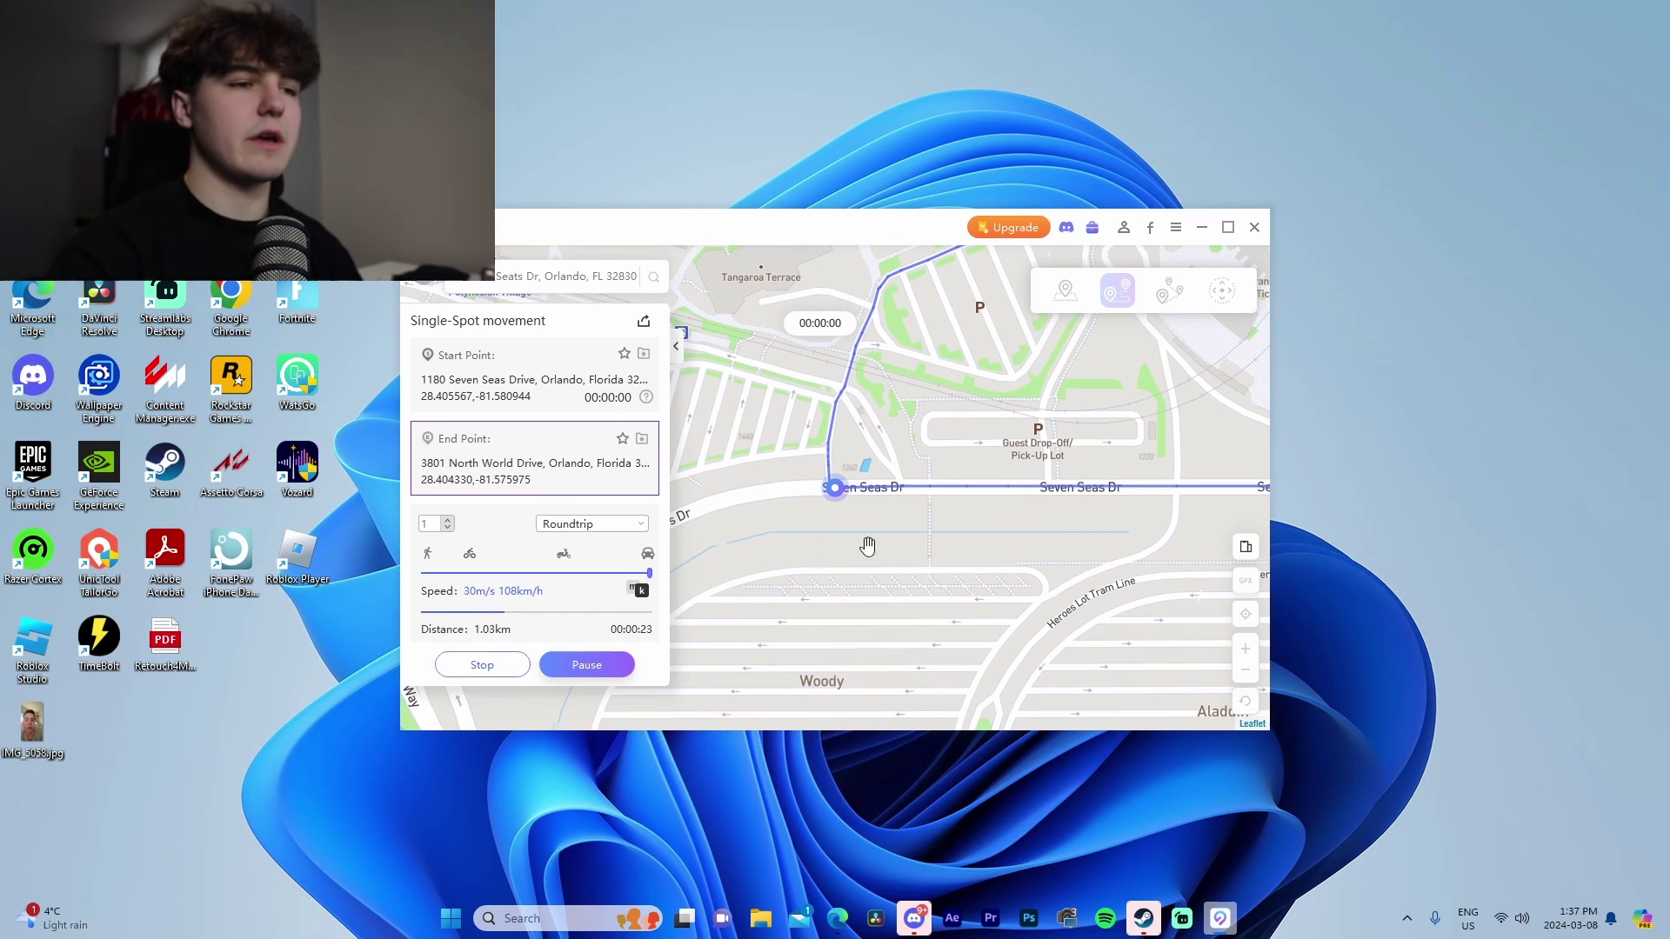
scroll(874, 583, down, 5)
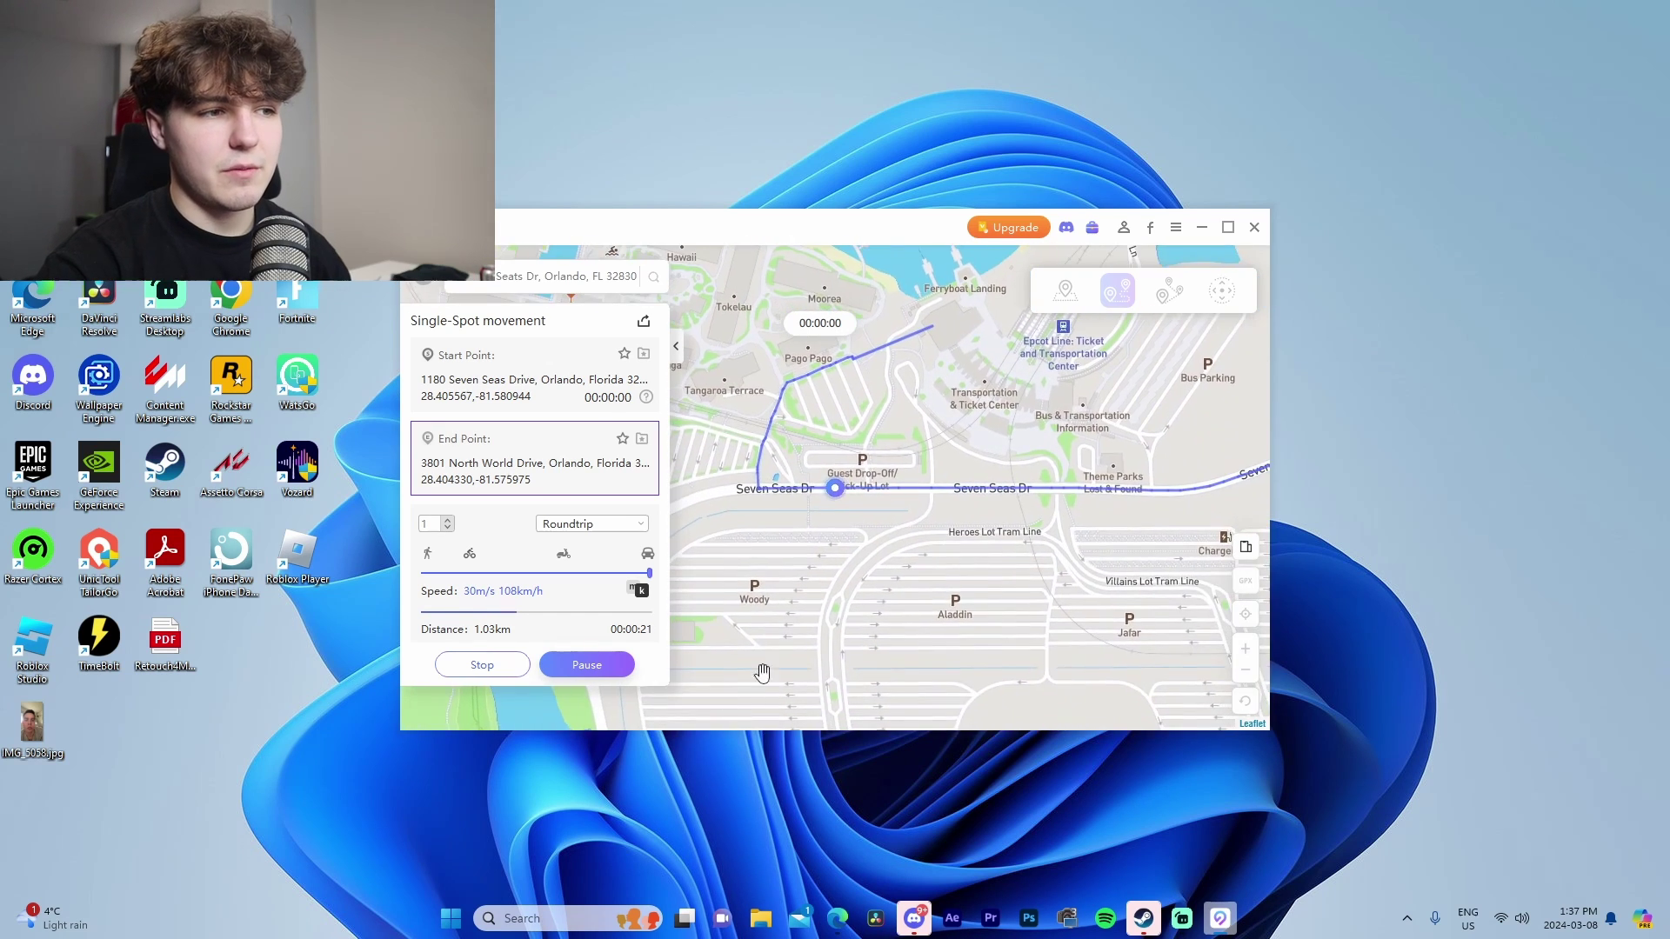
Stop the trip at 1220 Seven Seas Drive and switch to Multi-Spot movement
click(586, 664)
click(482, 664)
click(963, 528)
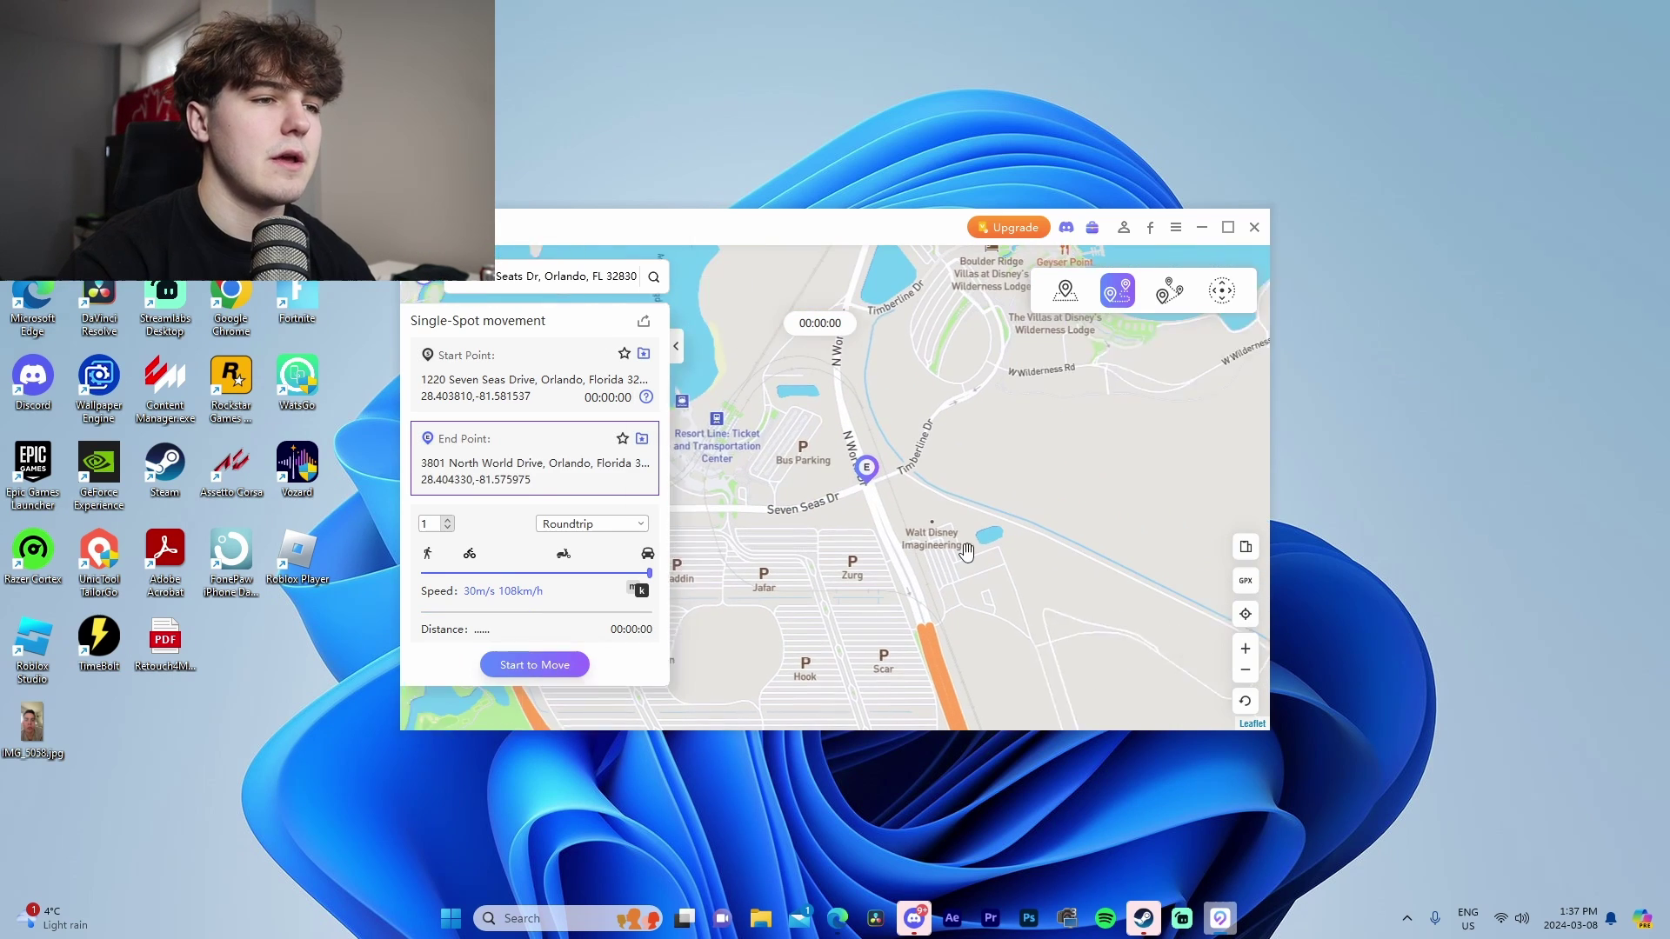
click(1169, 290)
Add four route points along North World Drive and Seven Seas Dr and start the 1.28 km route
drag(904, 494, 932, 604)
click(1095, 417)
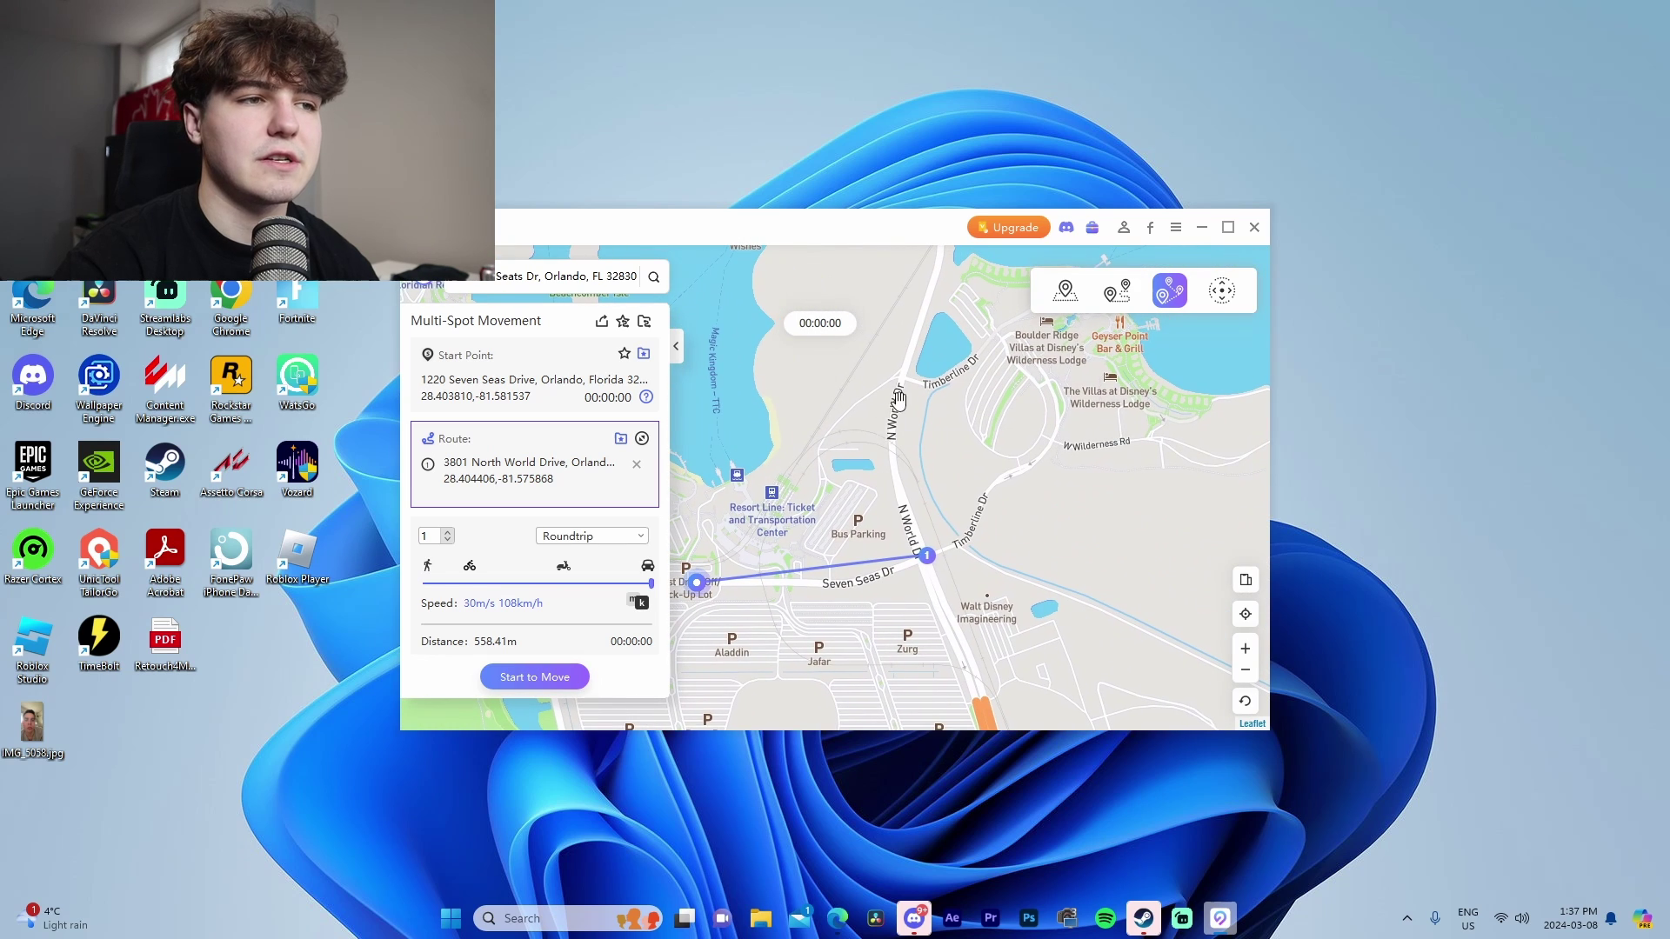
drag(726, 526, 908, 553)
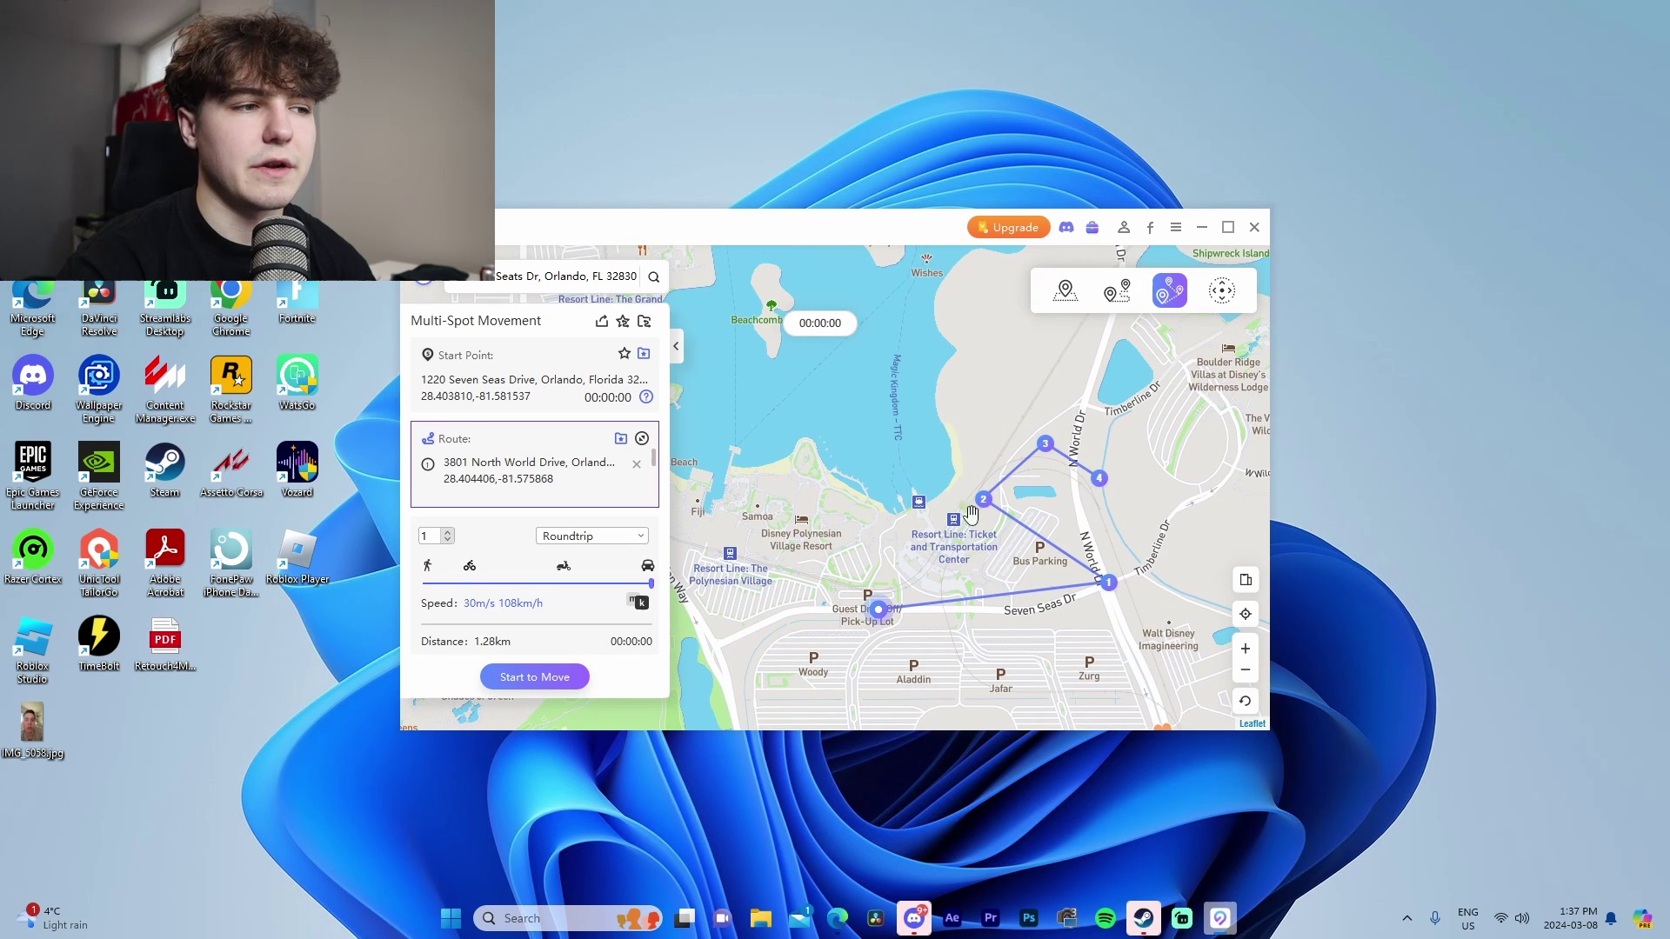
click(551, 671)
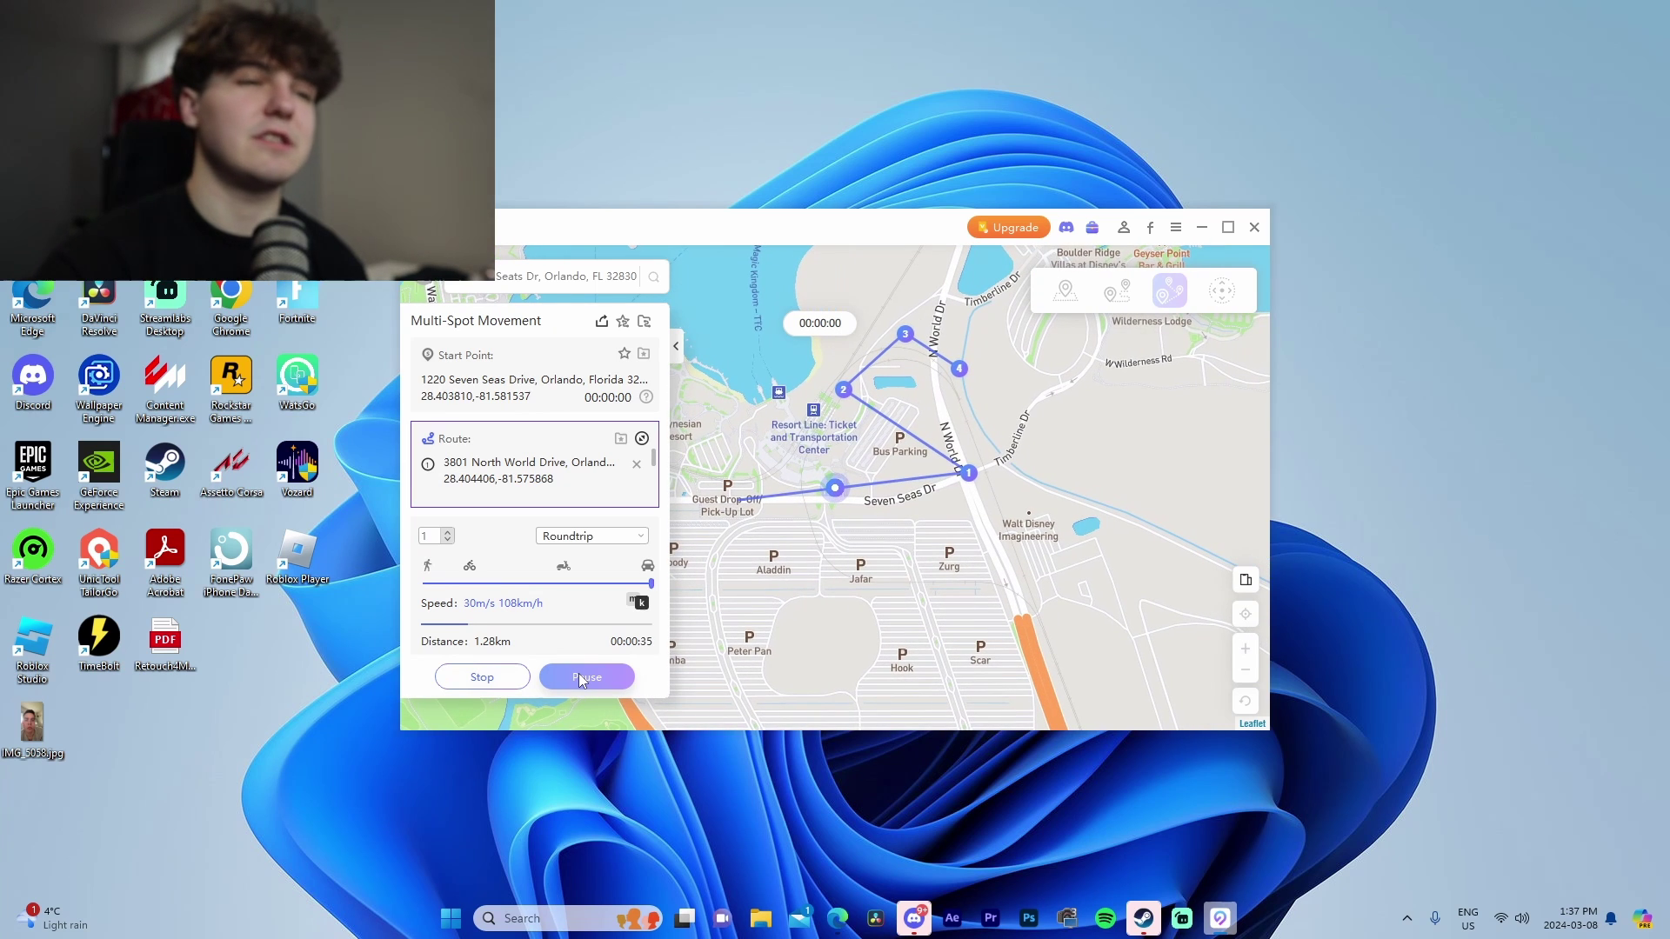
click(582, 678)
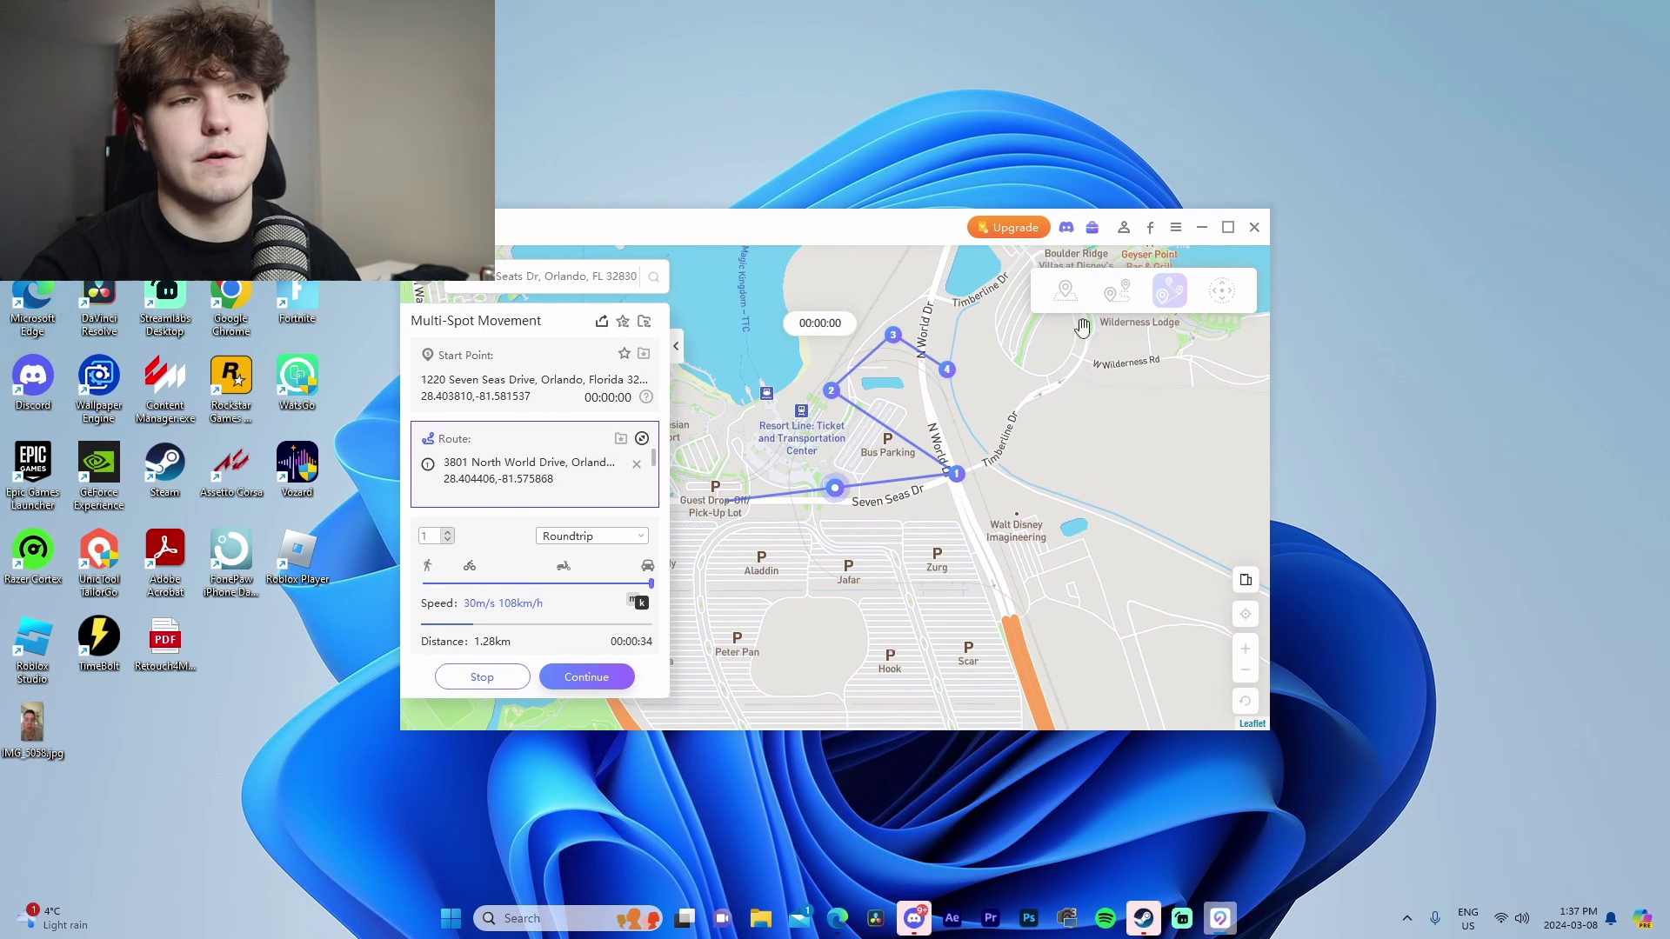
click(482, 677)
click(962, 526)
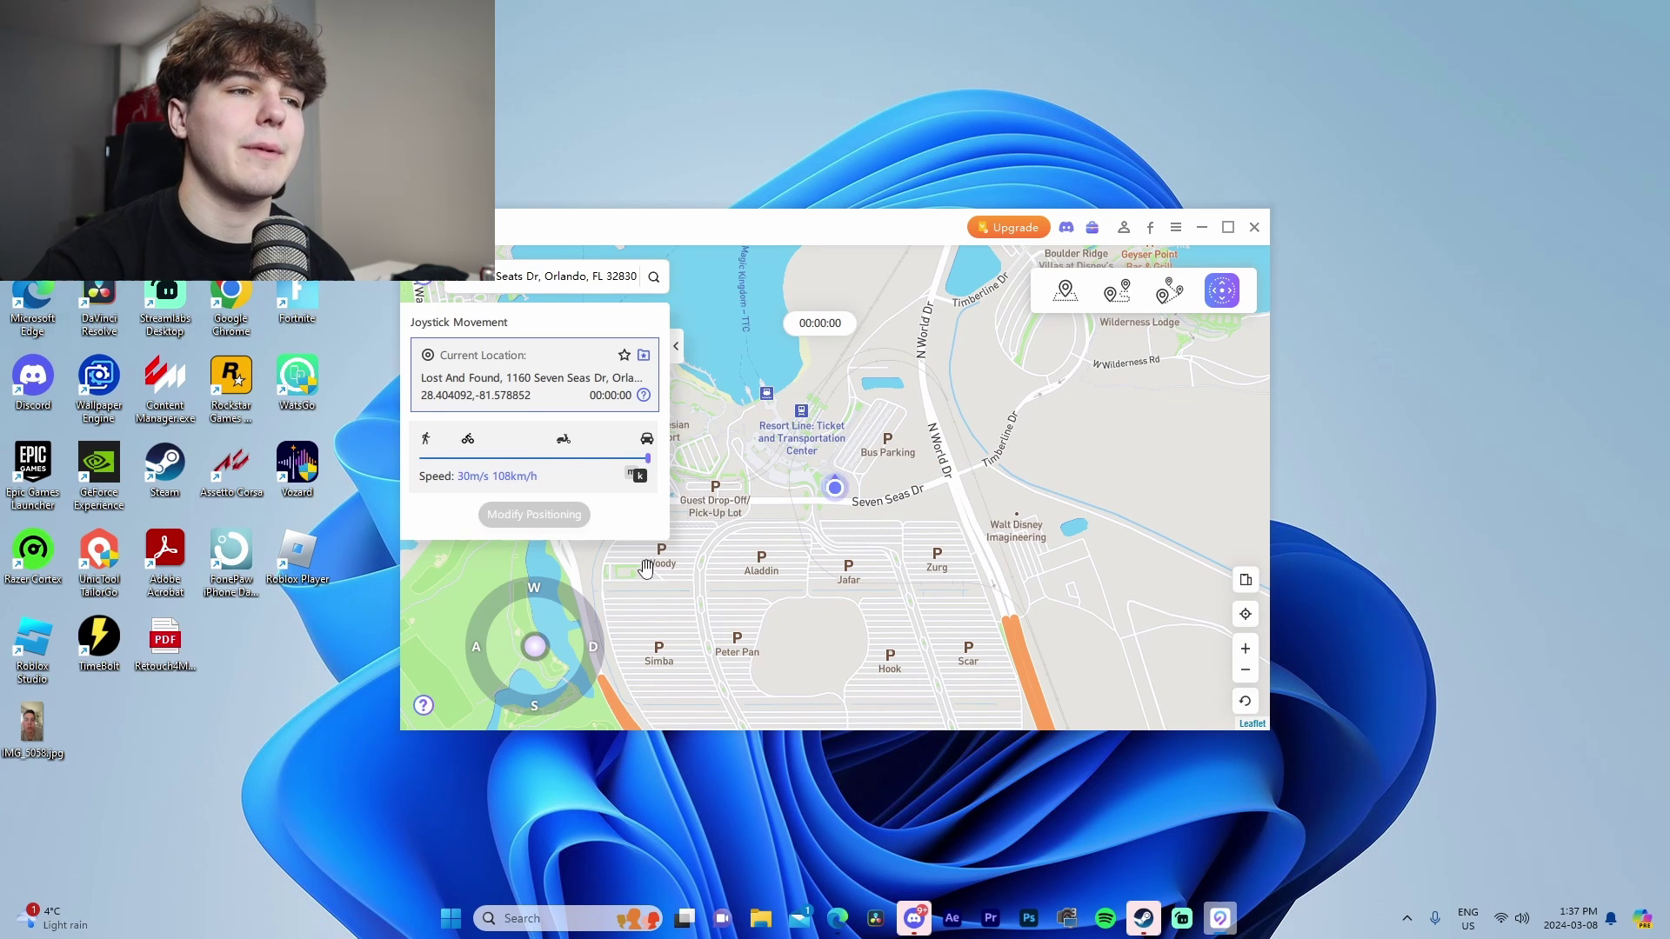
Steer with the W, A, S, D joystick keys east along Seven Seas Drive to 941 Timberline Drive
key(w+d)
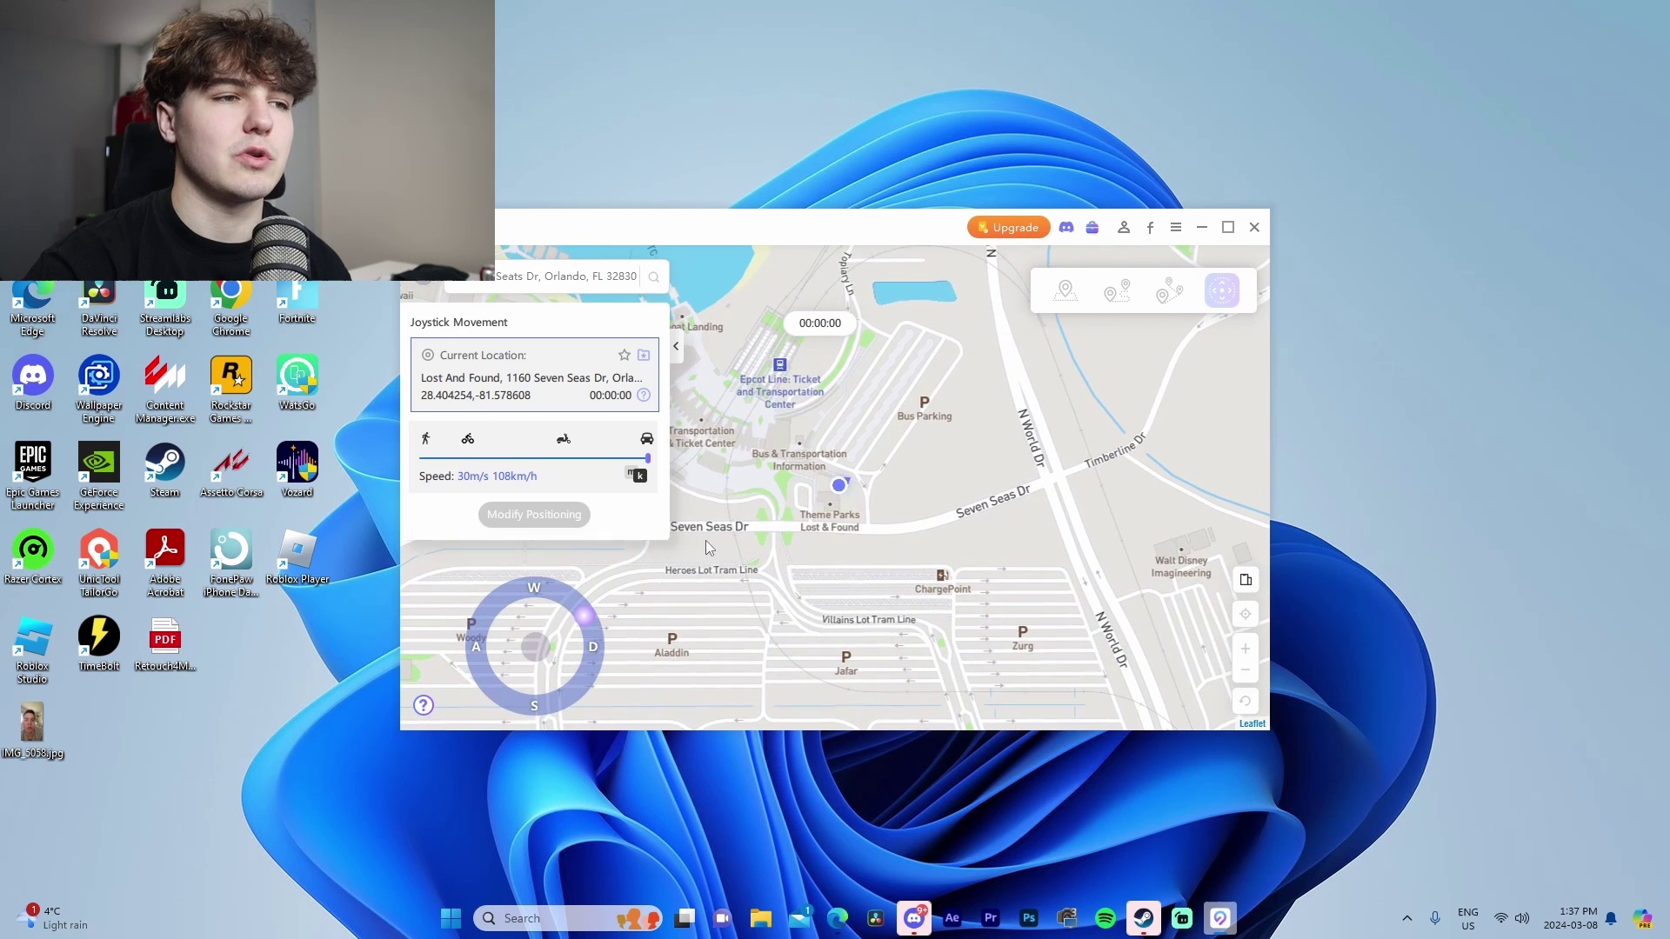
key(w+a)
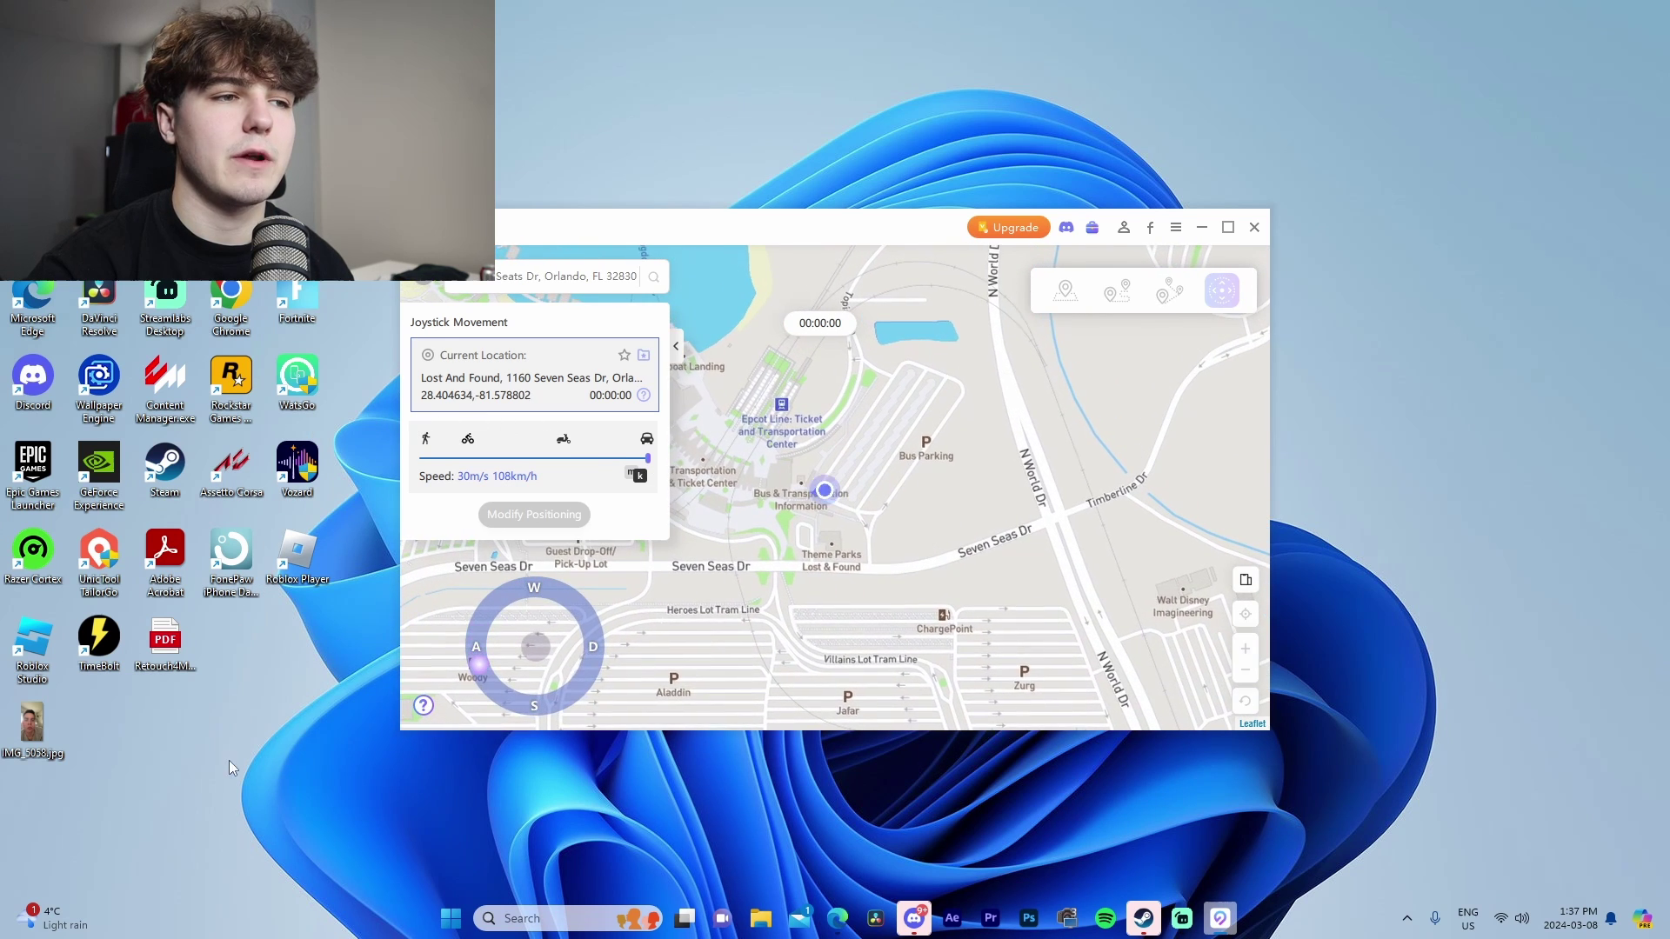
key(s)
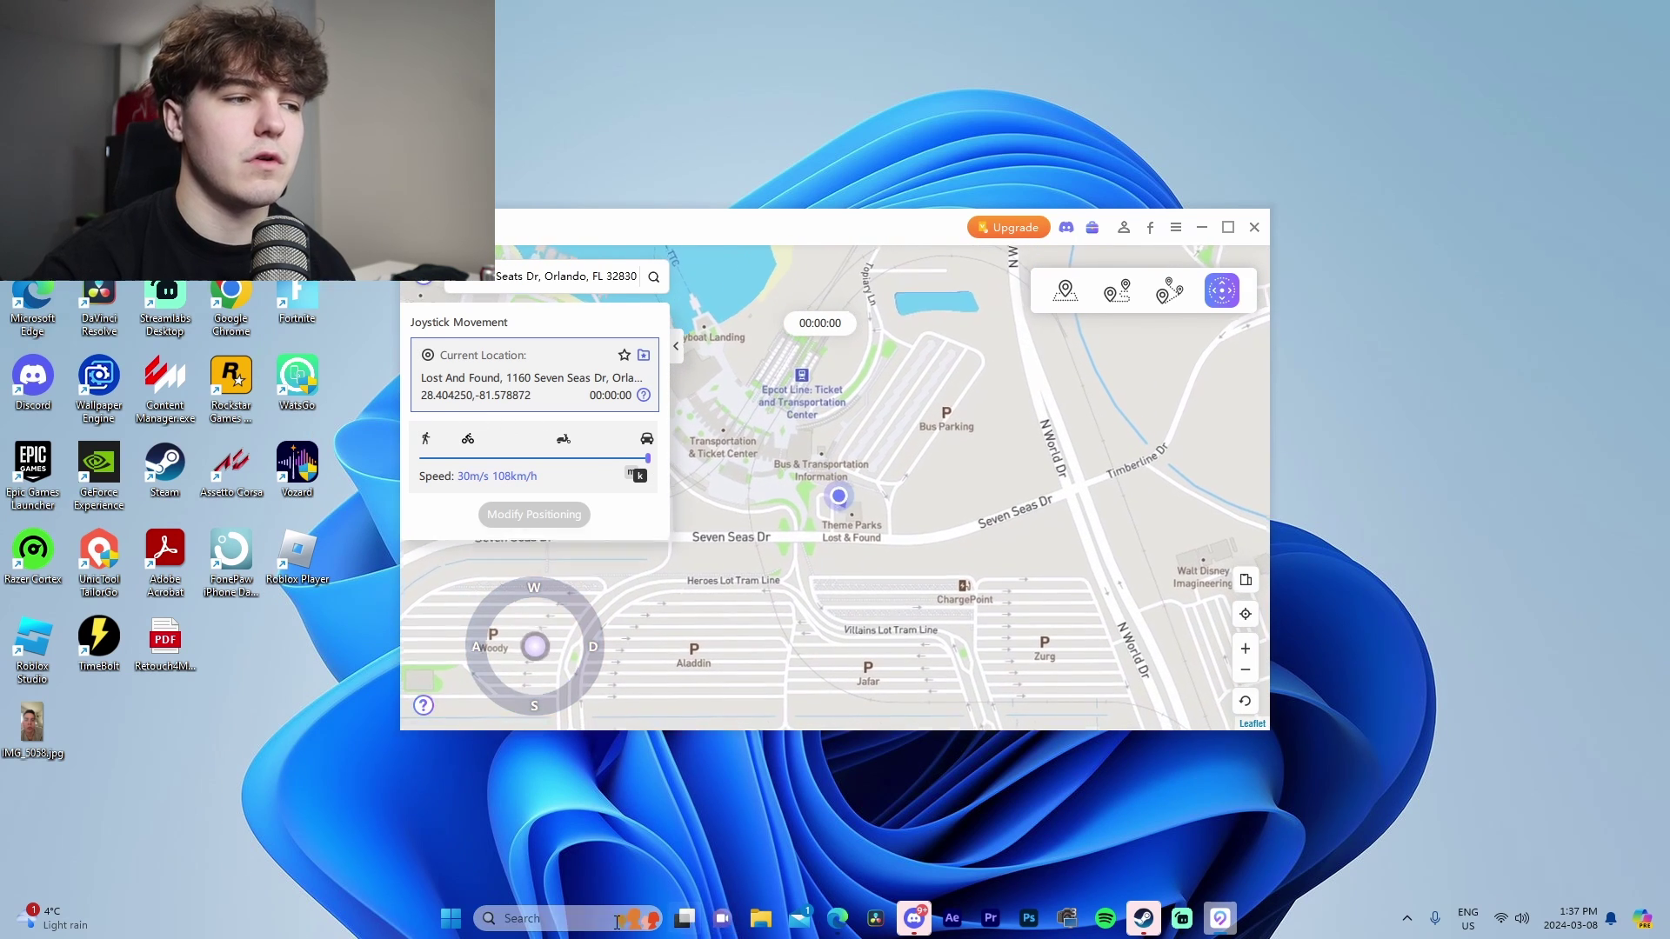
key(d)
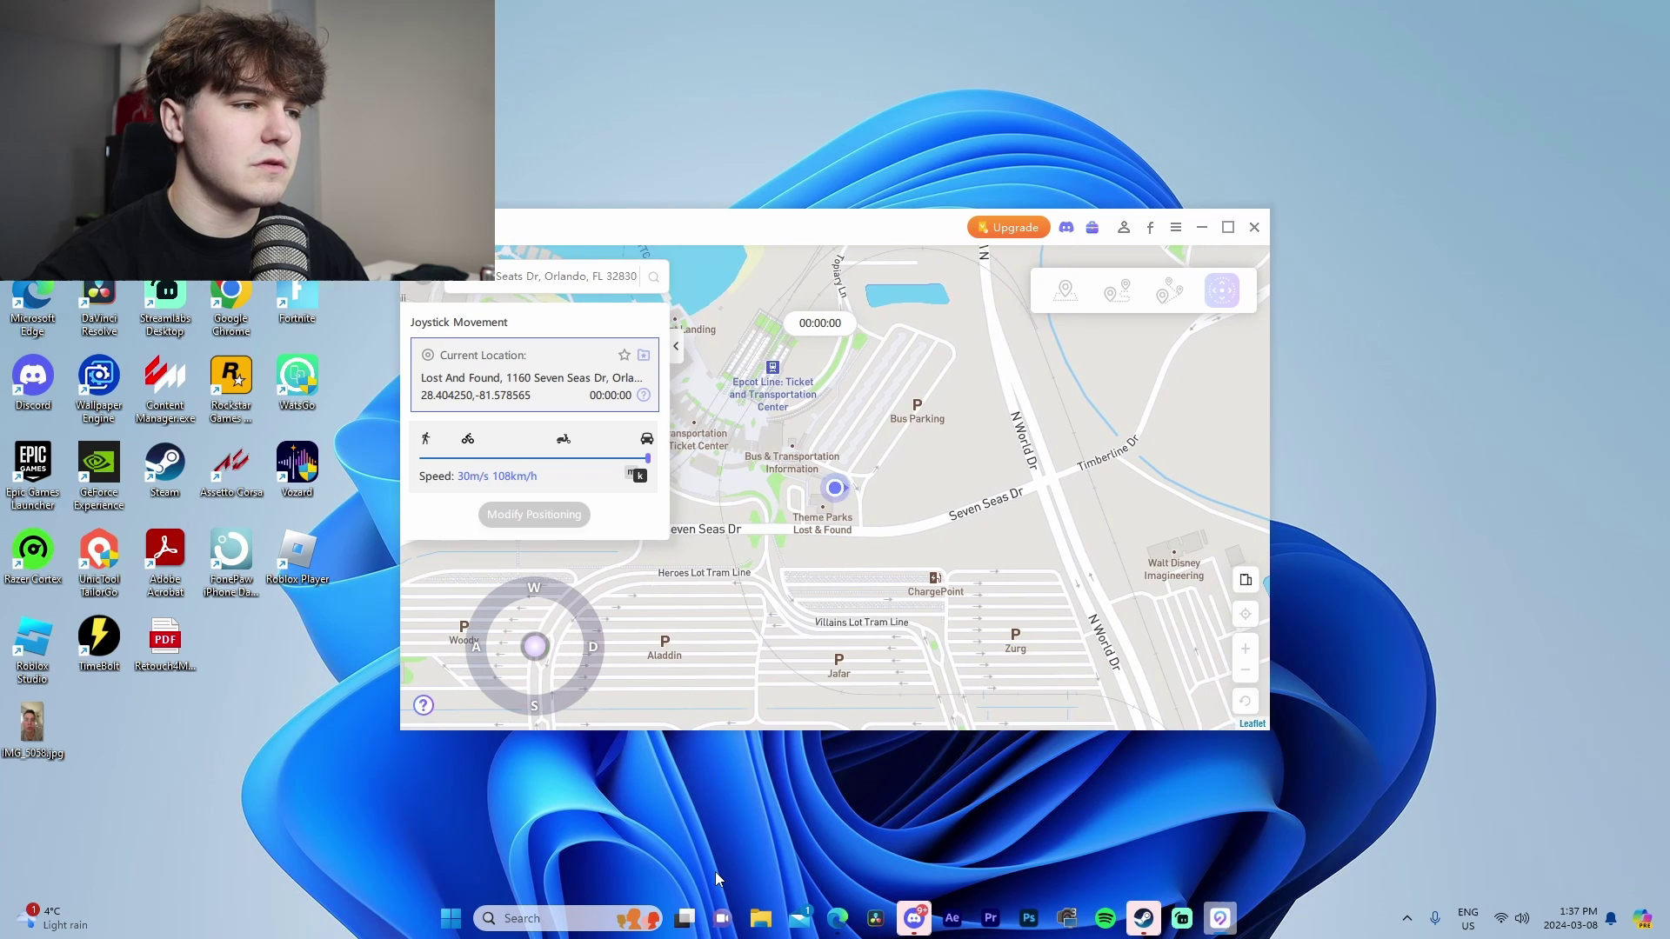
key(w+d)
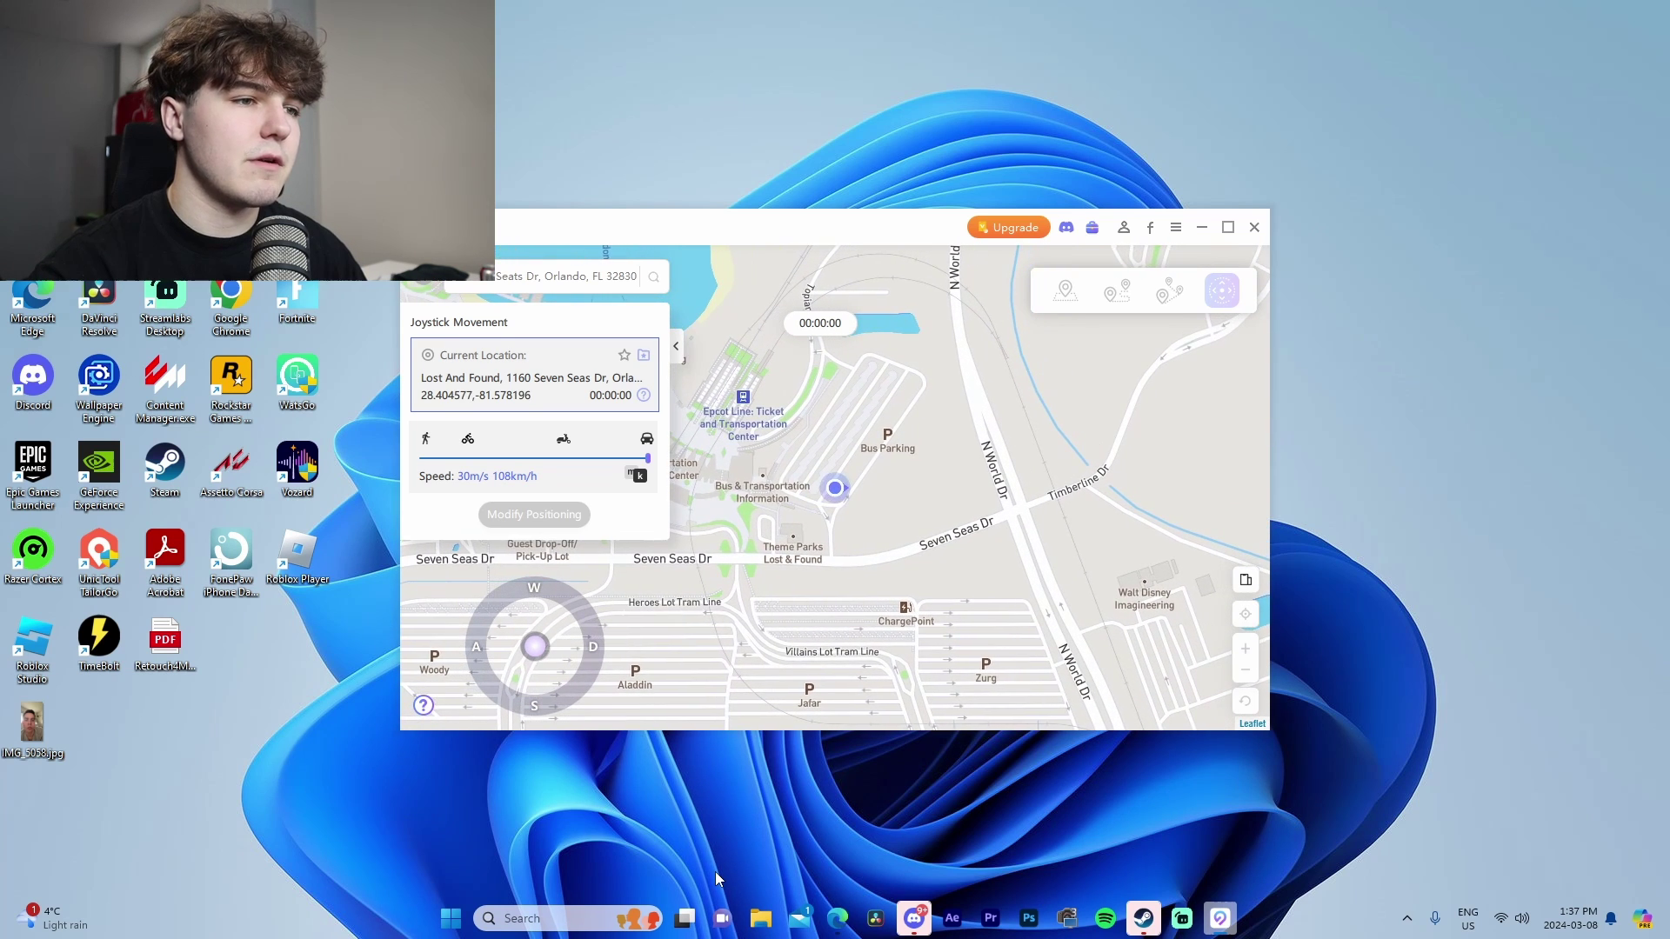
key(d)
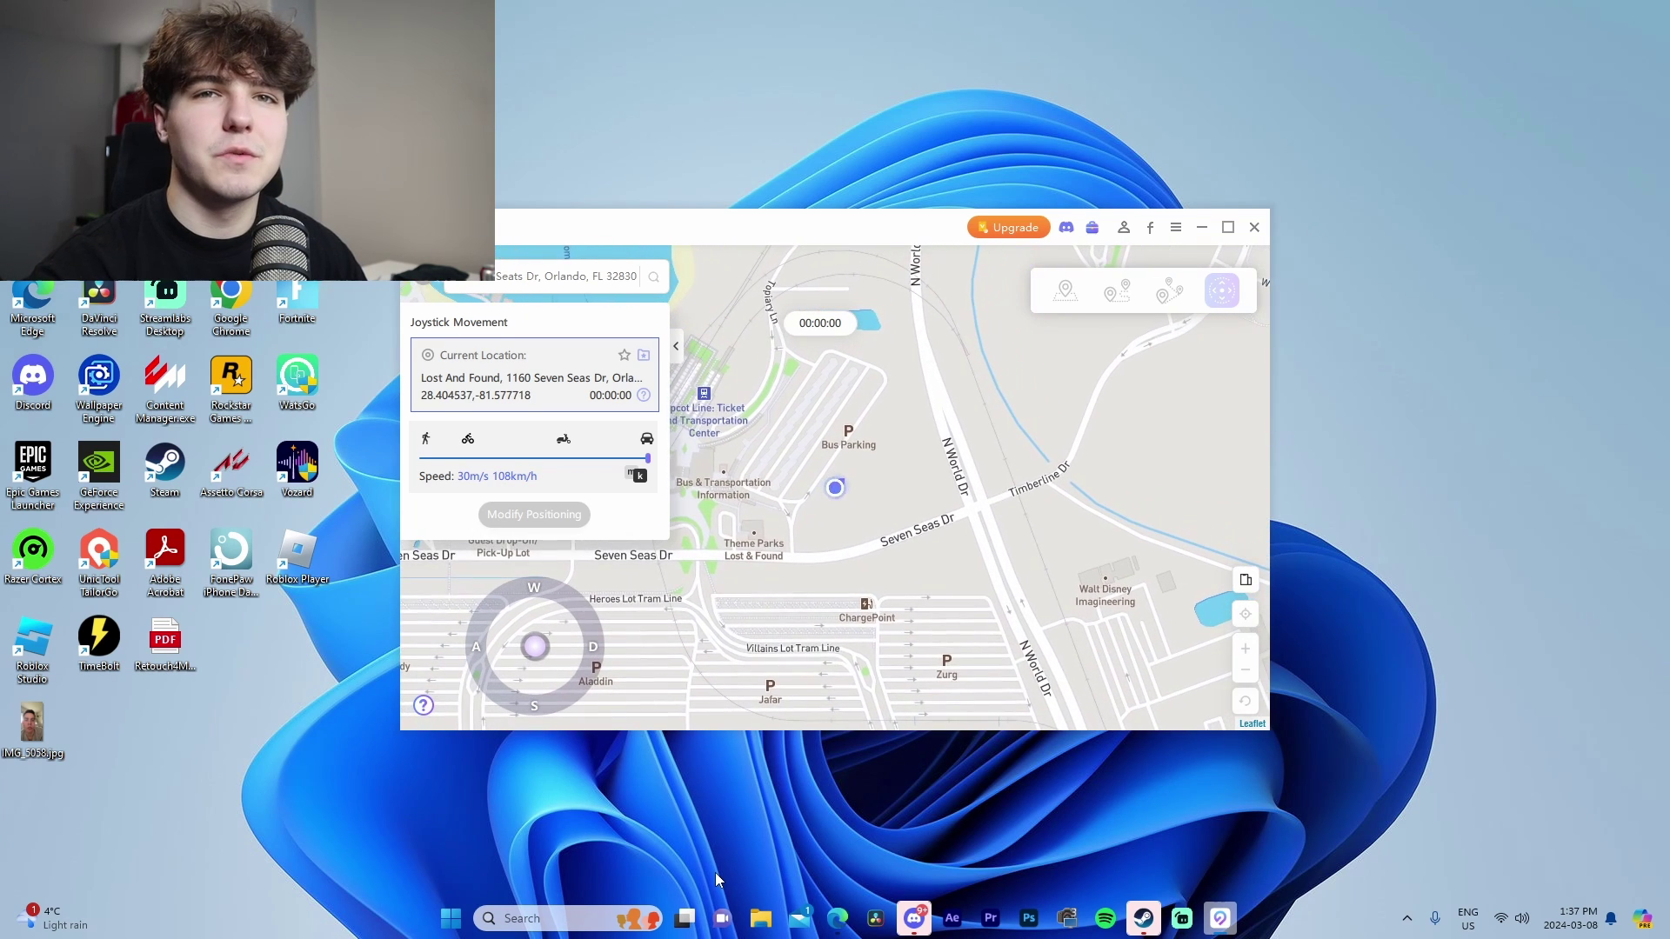
key(s+d)
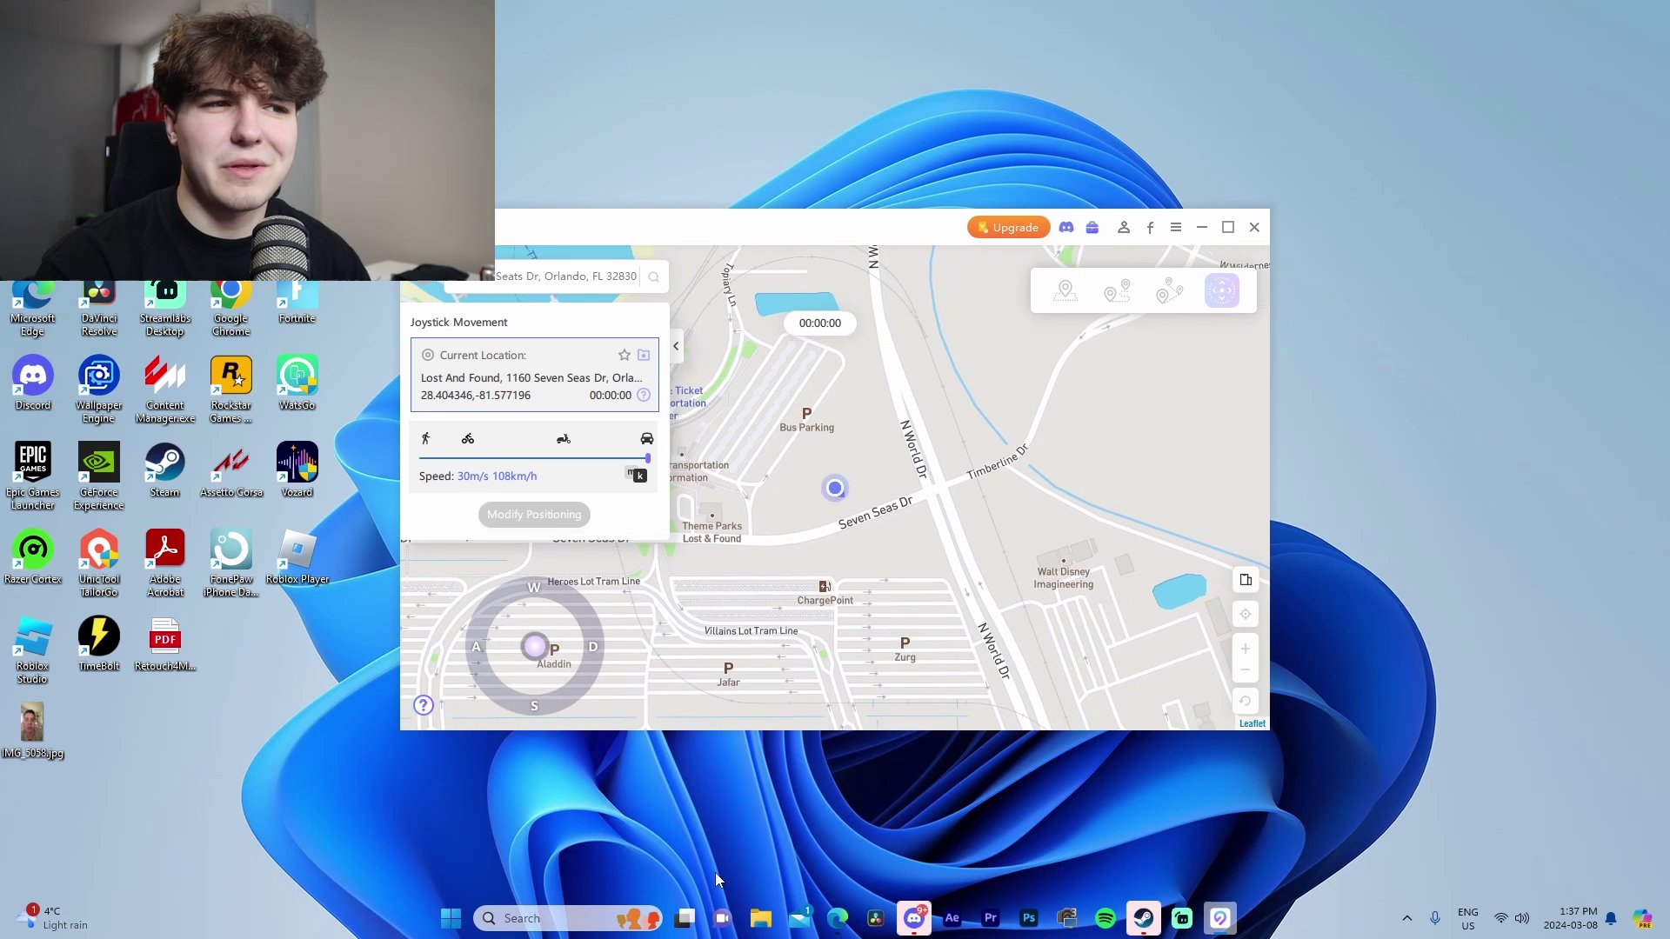
key(s+d)
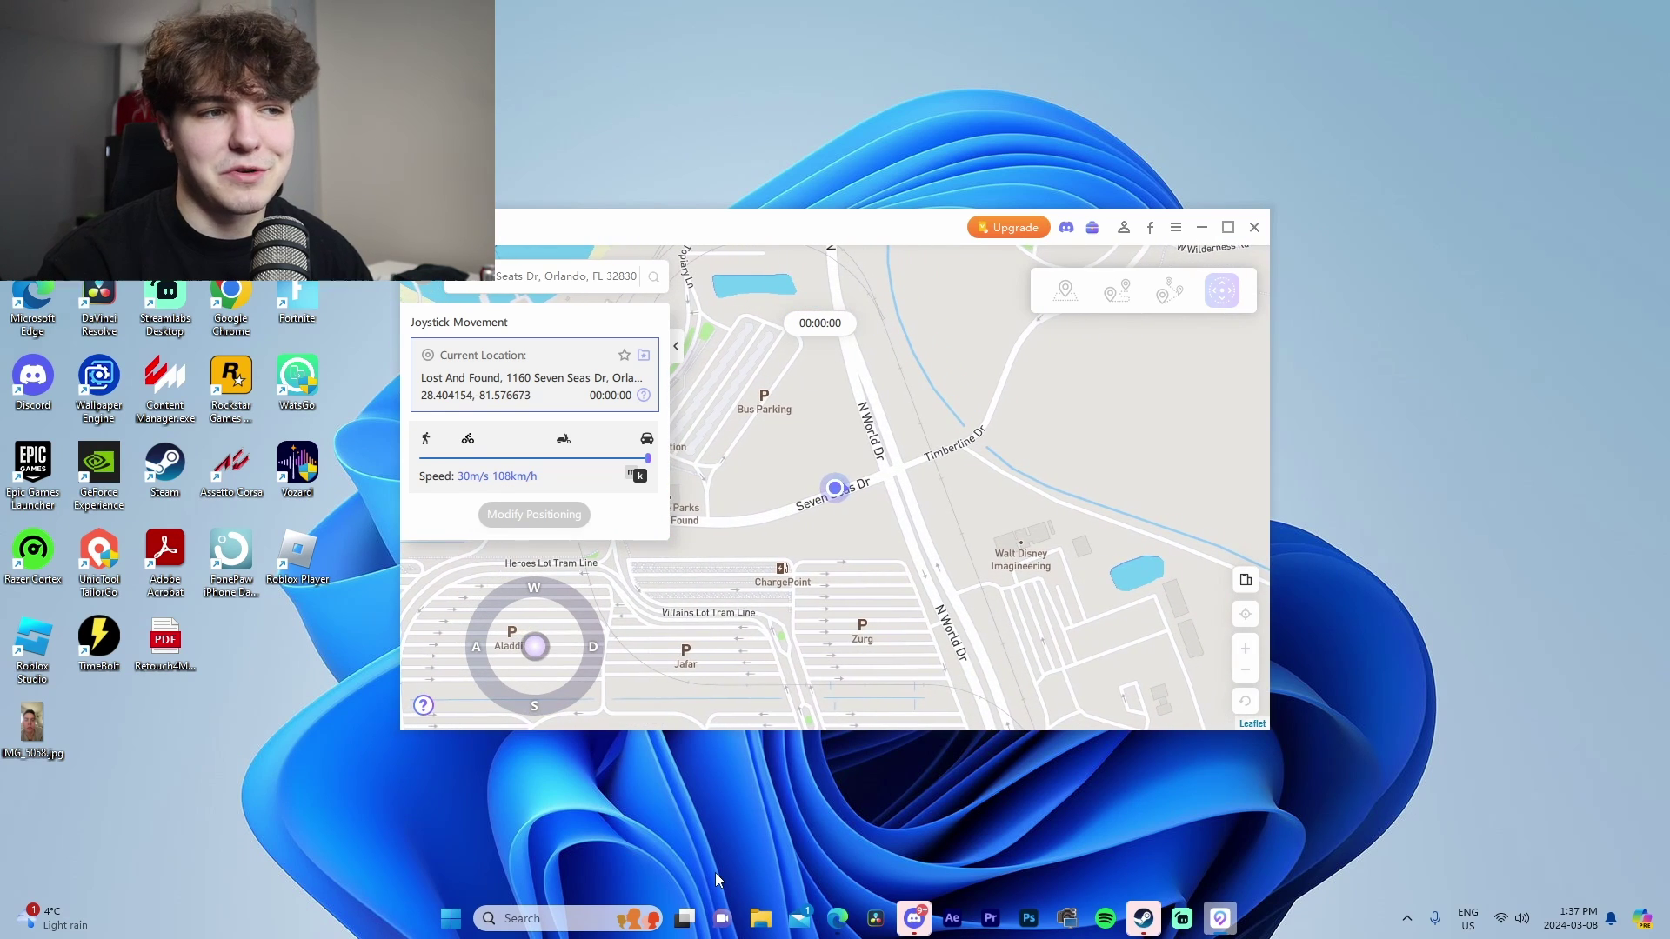
key(w+d)
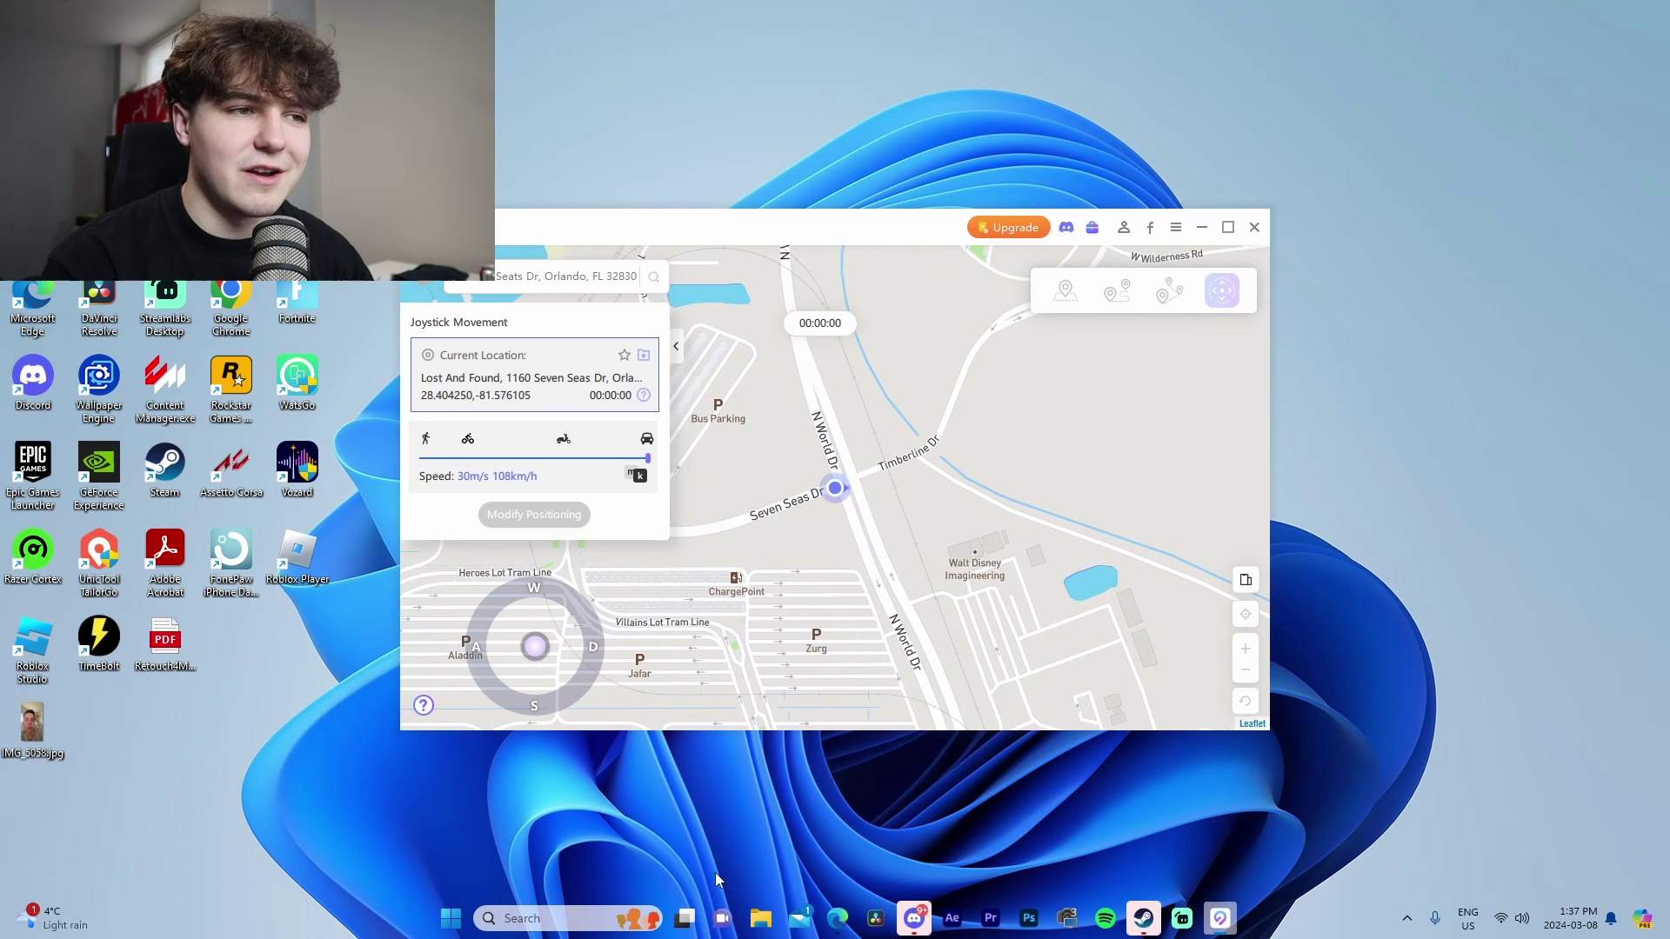
key(w+d)
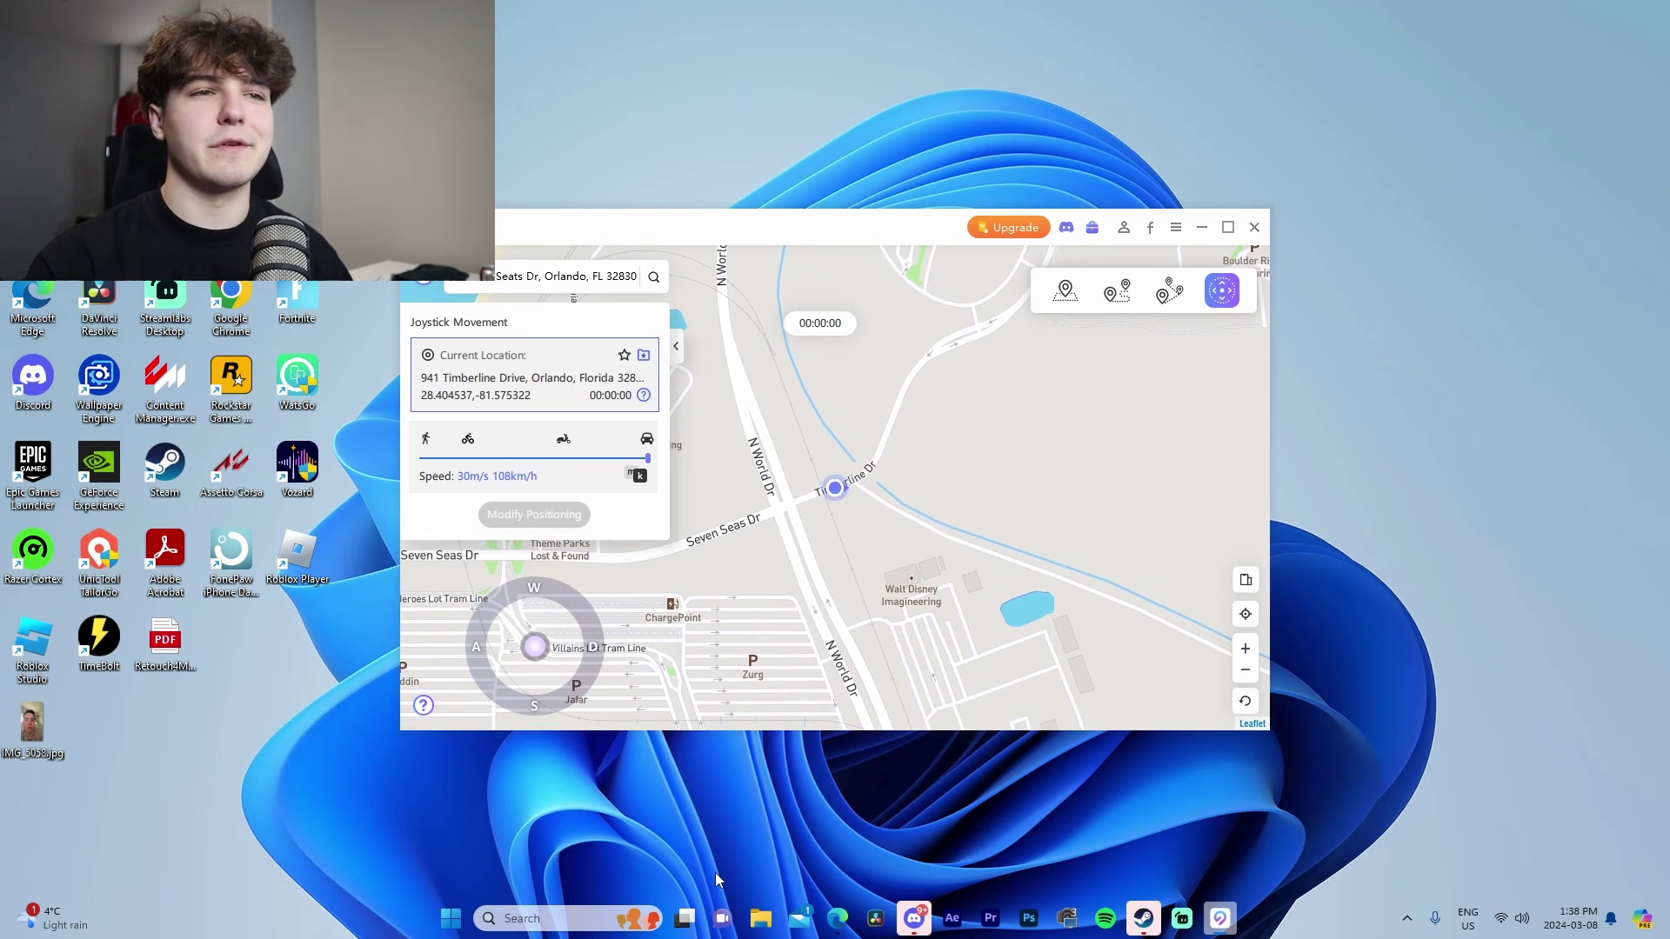